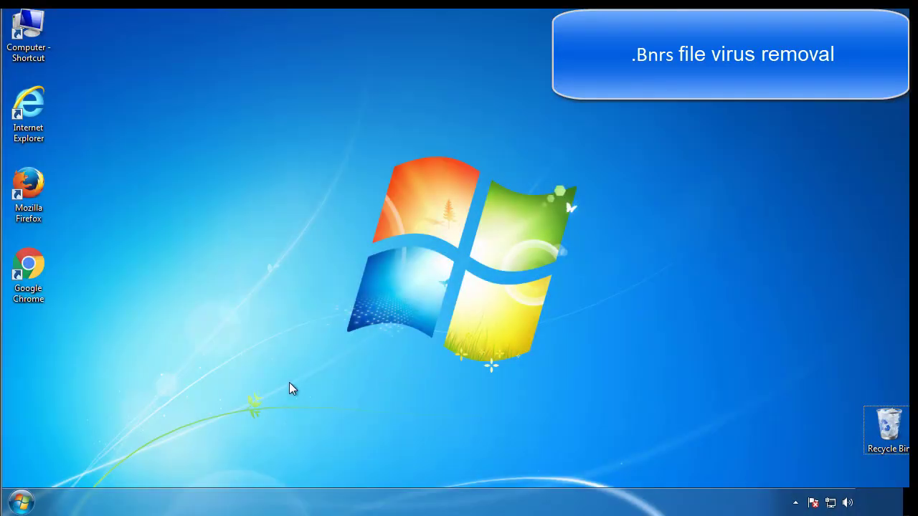
# Enable Minimal safe boot in msconfig's Boot tab and restart Windows into Safe Mode
pyautogui.click(22, 501)
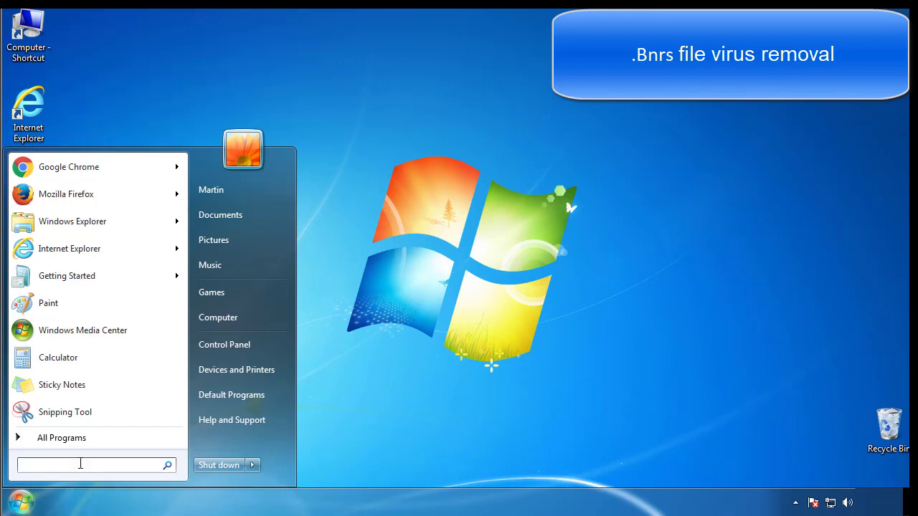
pyautogui.write('mscon')
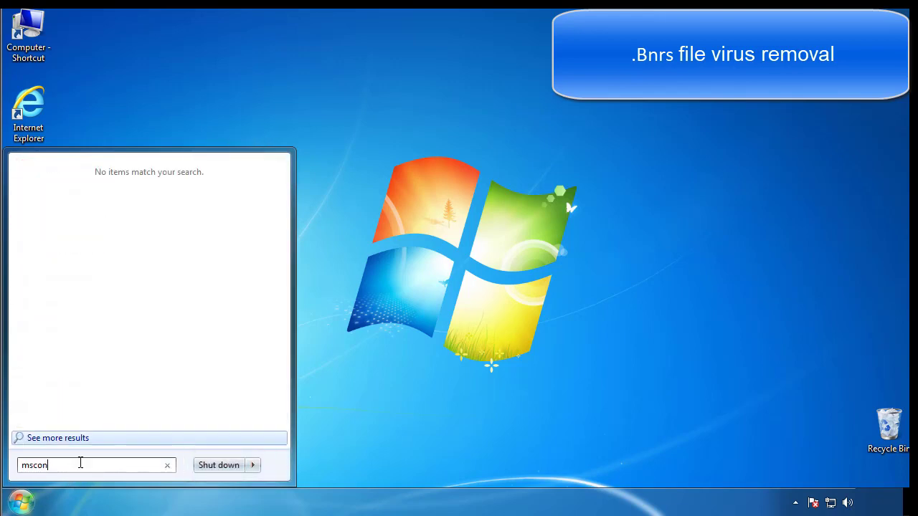
pyautogui.write('fig')
pyautogui.press('Return')
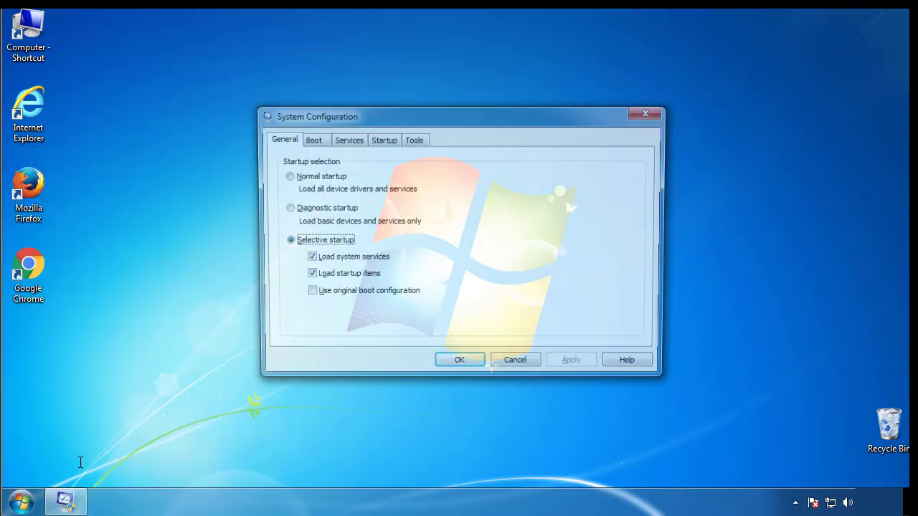
pyautogui.click(309, 141)
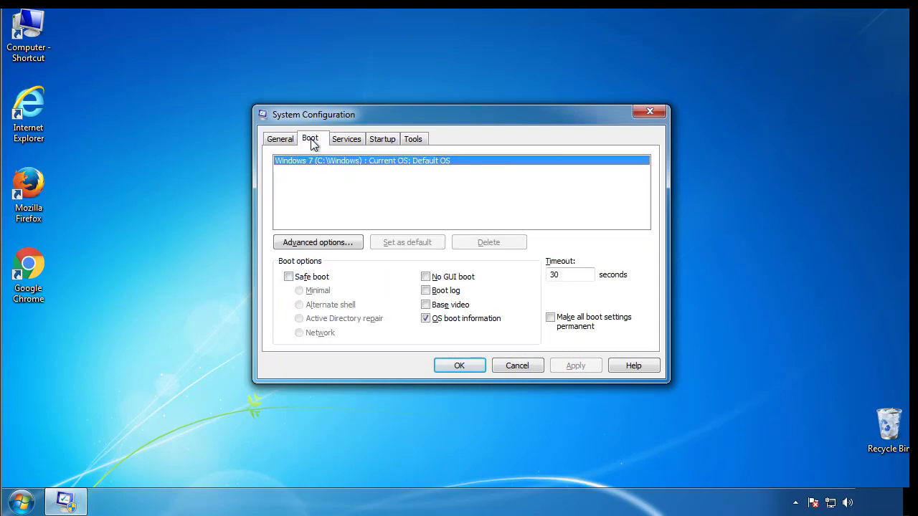
pyautogui.click(288, 277)
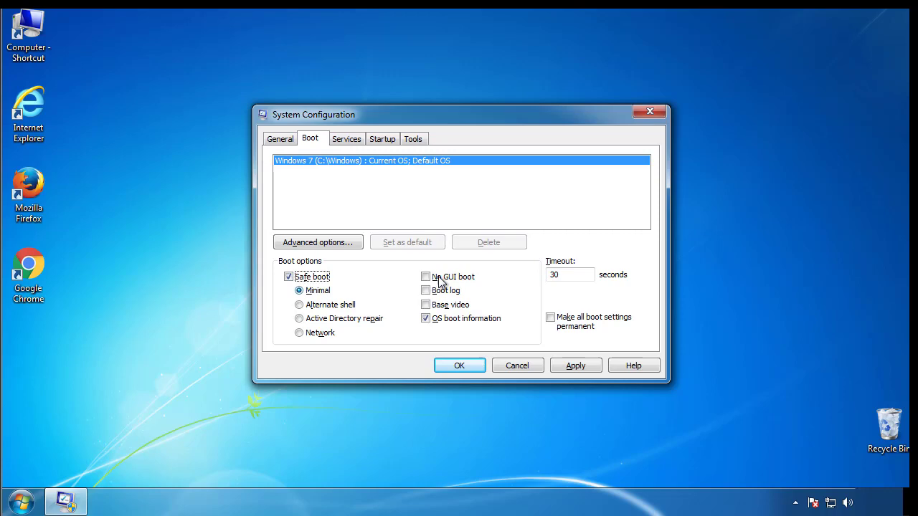
pyautogui.click(466, 367)
pyautogui.click(415, 279)
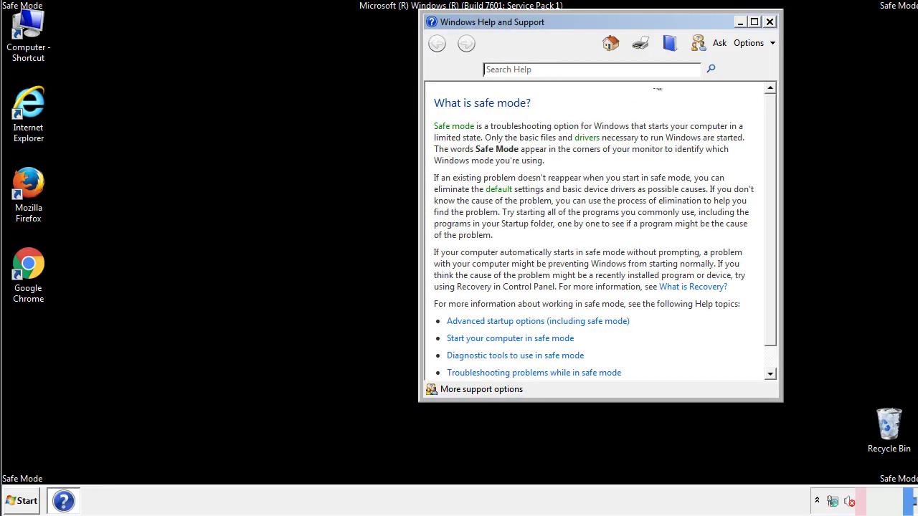
# Set Folder Options to show hidden files, folders and drives, then close Control Panel
pyautogui.click(769, 21)
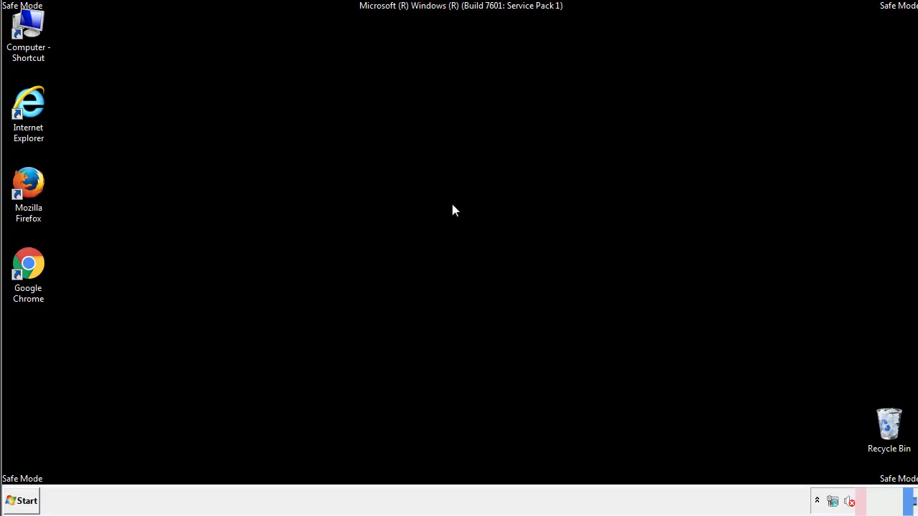
pyautogui.click(27, 499)
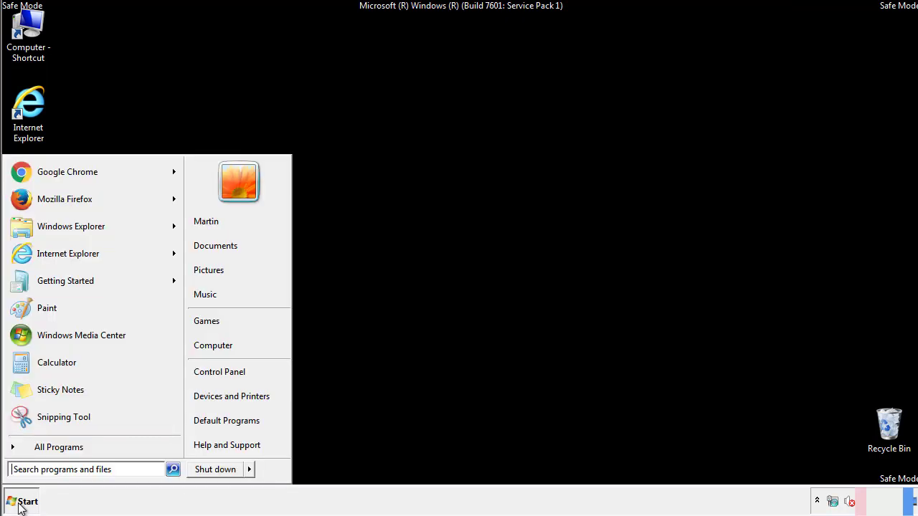
pyautogui.click(228, 370)
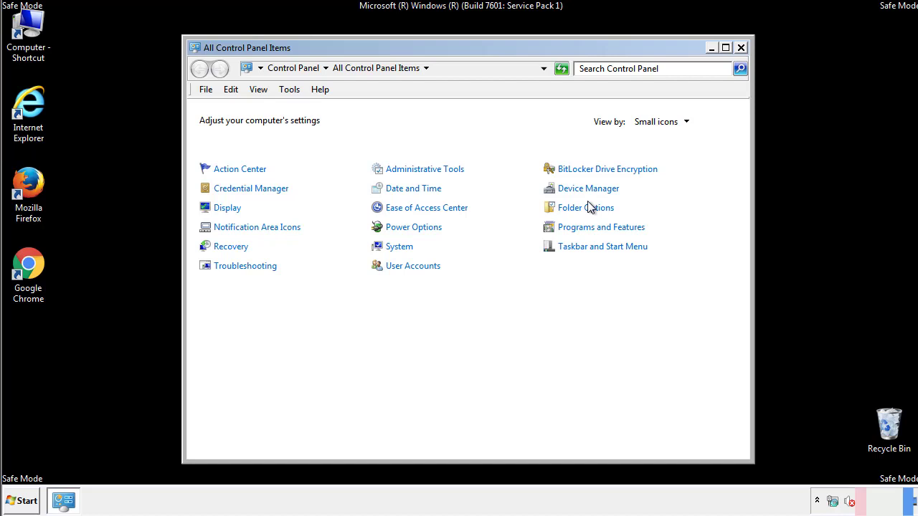
pyautogui.click(586, 208)
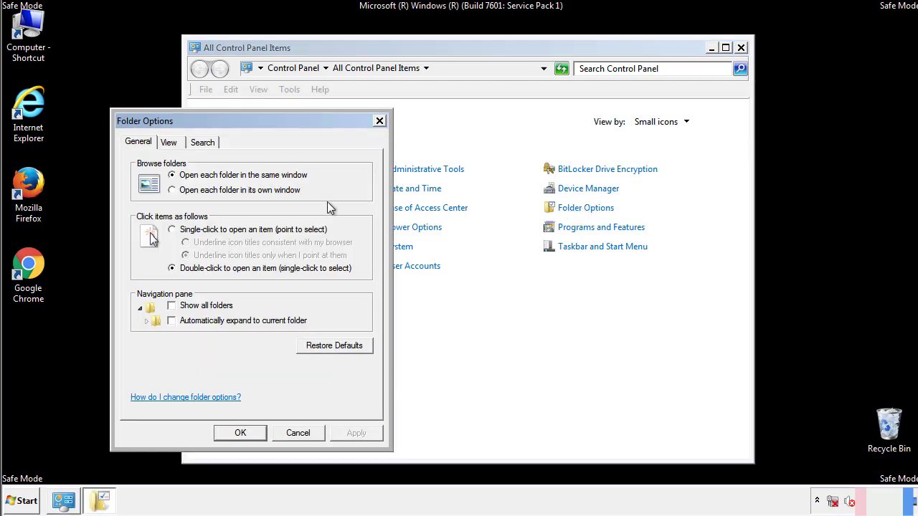
pyautogui.click(169, 143)
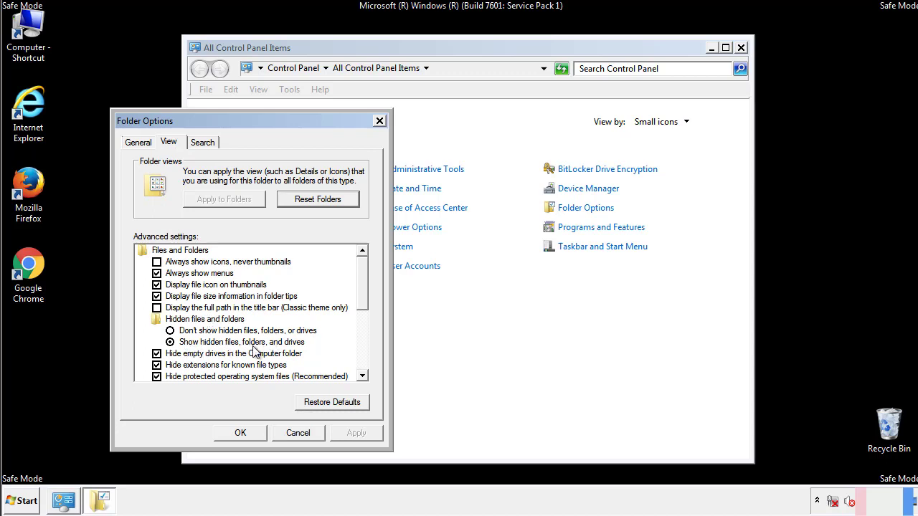
pyautogui.click(240, 432)
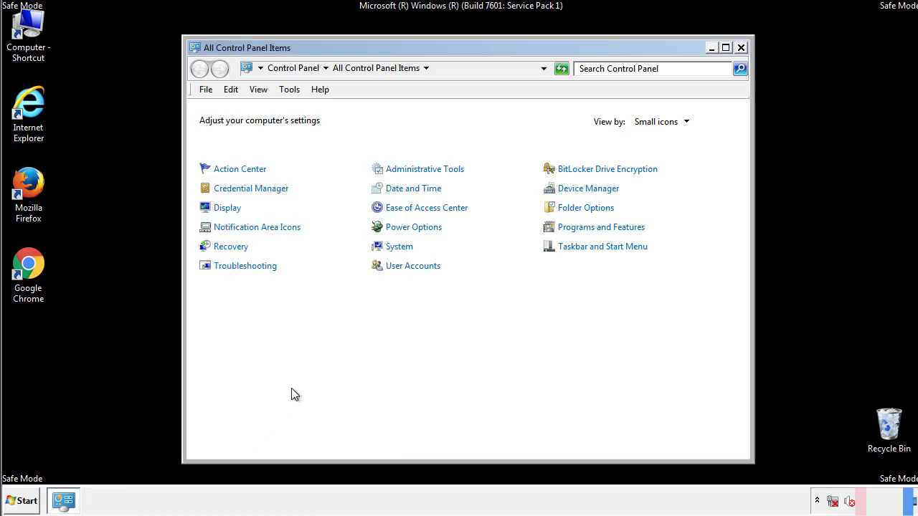
pyautogui.click(740, 48)
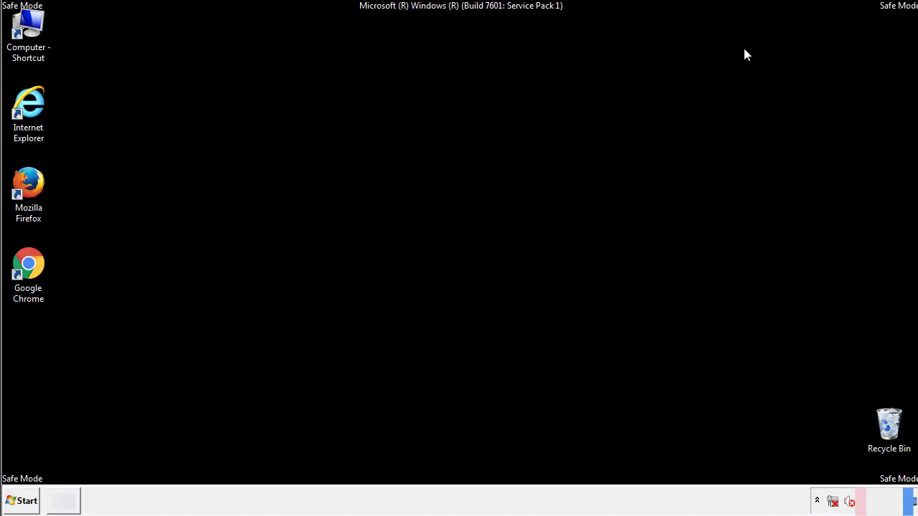
# Open Local Disk (C:) and the Windows folder from Computer
pyautogui.doubleClick(37, 25)
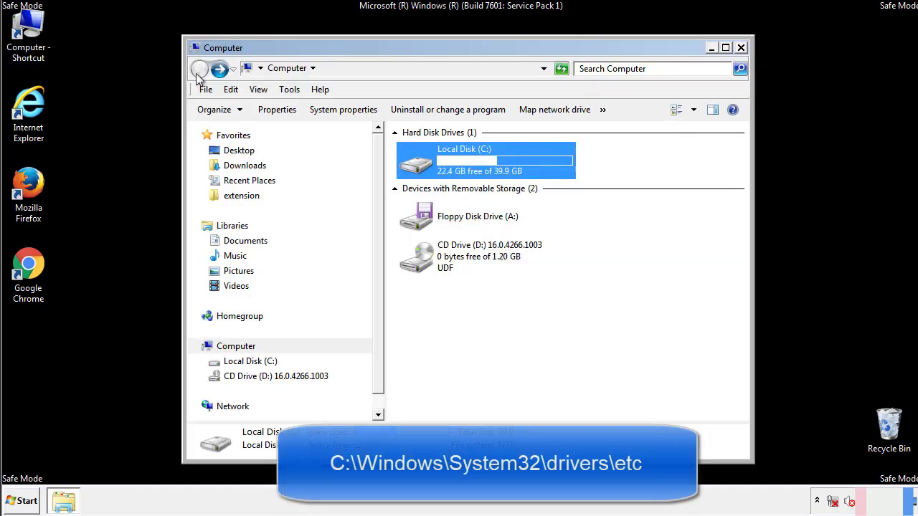
pyautogui.doubleClick(414, 163)
pyautogui.click(420, 264)
pyautogui.doubleClick(419, 264)
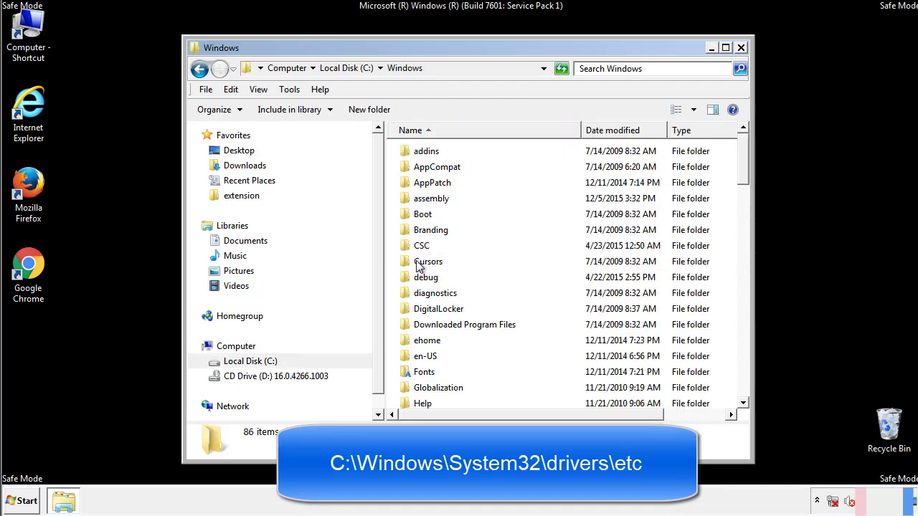
pyautogui.scroll(-2, 423, 324)
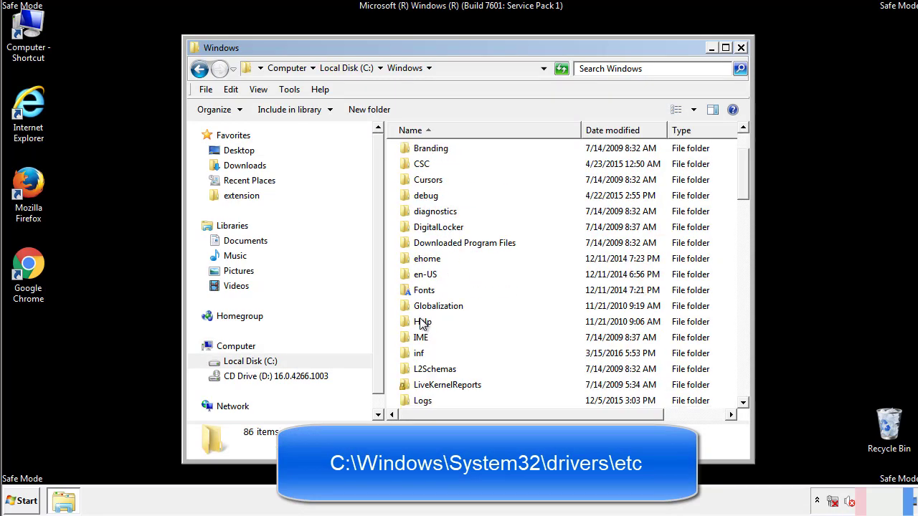
pyautogui.scroll(-2, 423, 324)
pyautogui.scroll(-2, 423, 324)
pyautogui.scroll(-3, 422, 324)
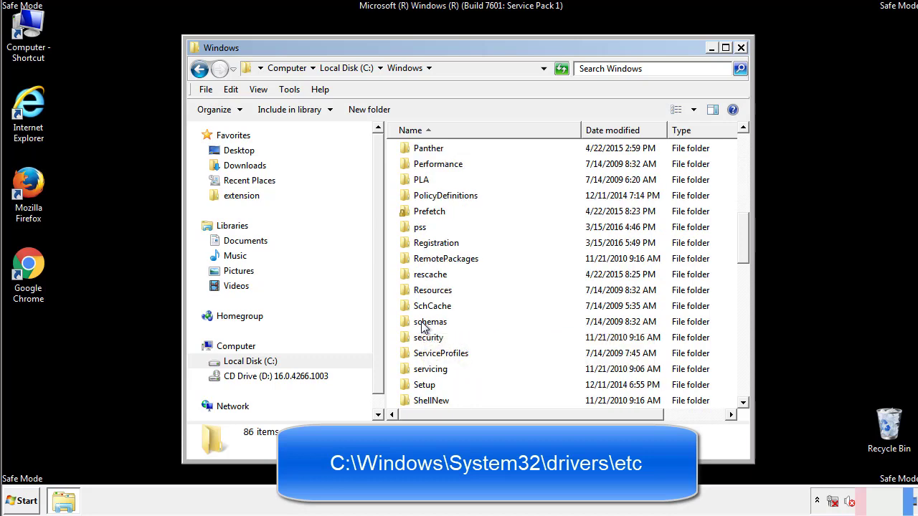
pyautogui.scroll(-2, 423, 324)
# Go into System32\drivers\etc and open the hosts file, bringing up Open with
pyautogui.doubleClick(434, 372)
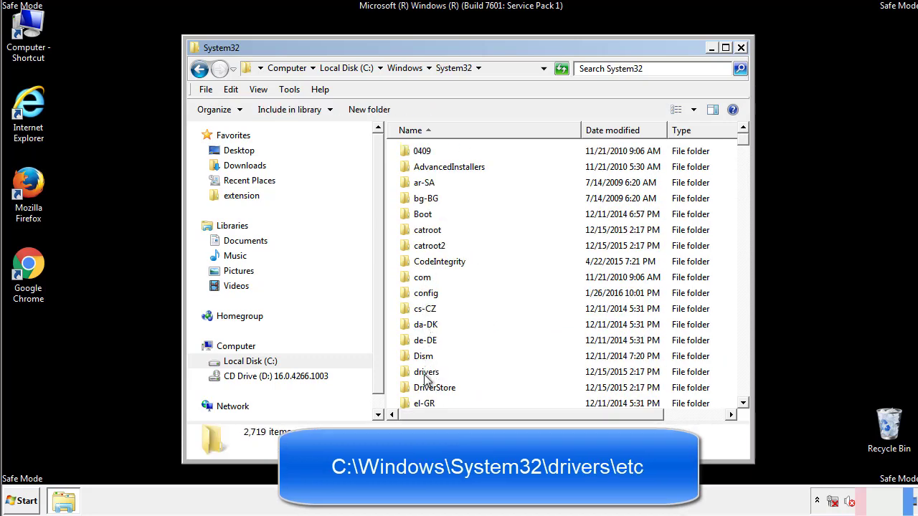
pyautogui.doubleClick(426, 373)
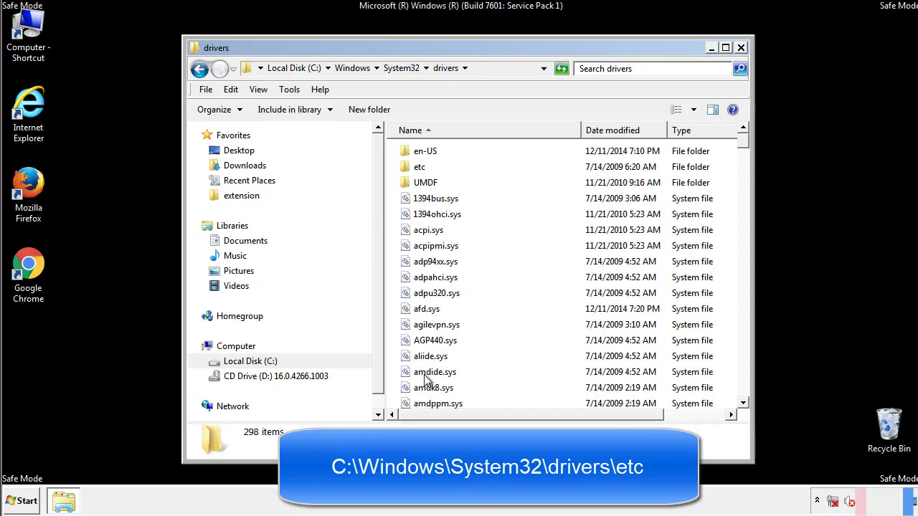
pyautogui.doubleClick(411, 171)
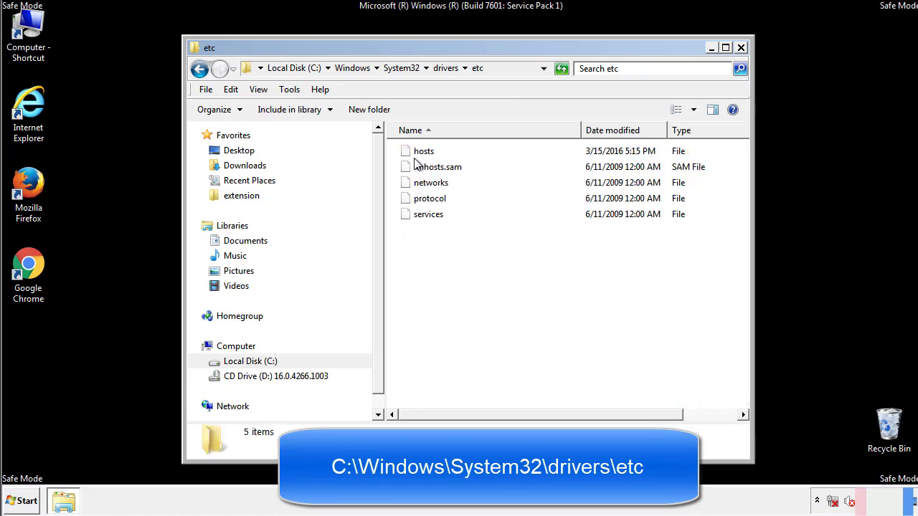
pyautogui.doubleClick(417, 152)
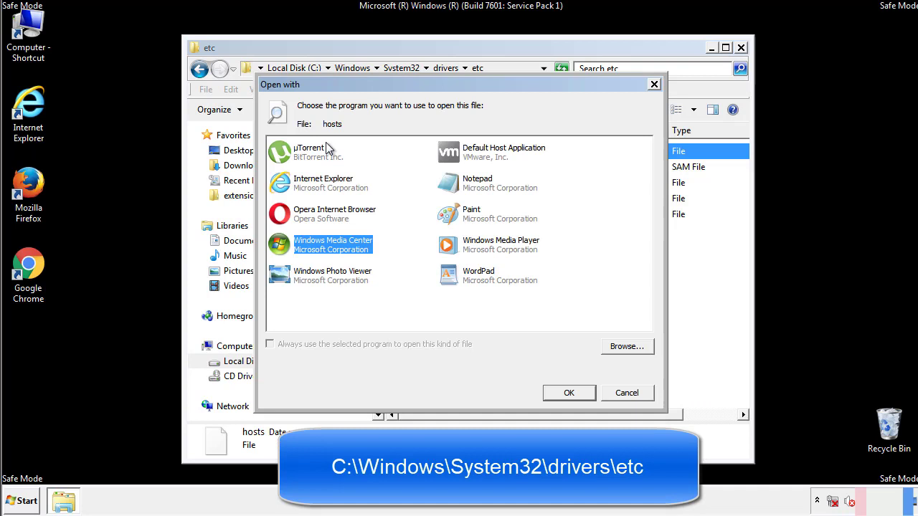
# Open hosts in Notepad and delete the four added host entries at the bottom
pyautogui.click(465, 188)
pyautogui.click(568, 393)
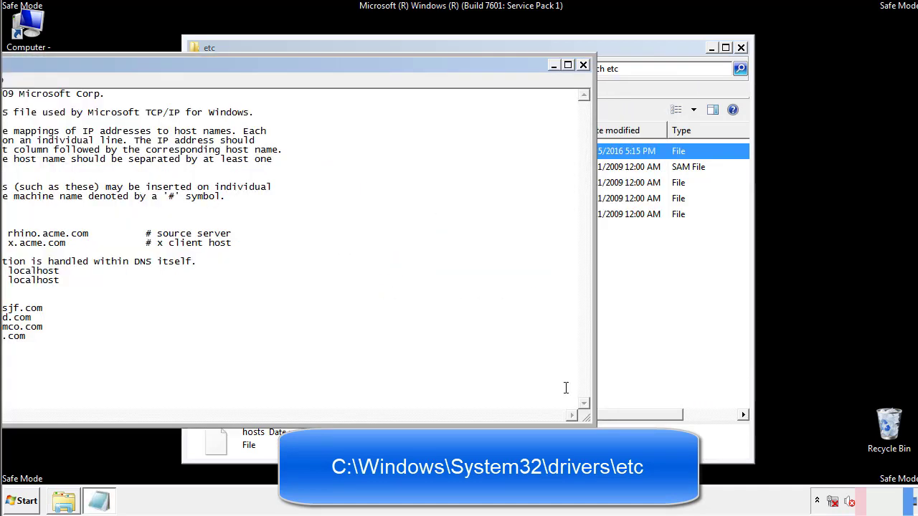
pyautogui.moveTo(375, 65); pyautogui.dragTo(584, 78)
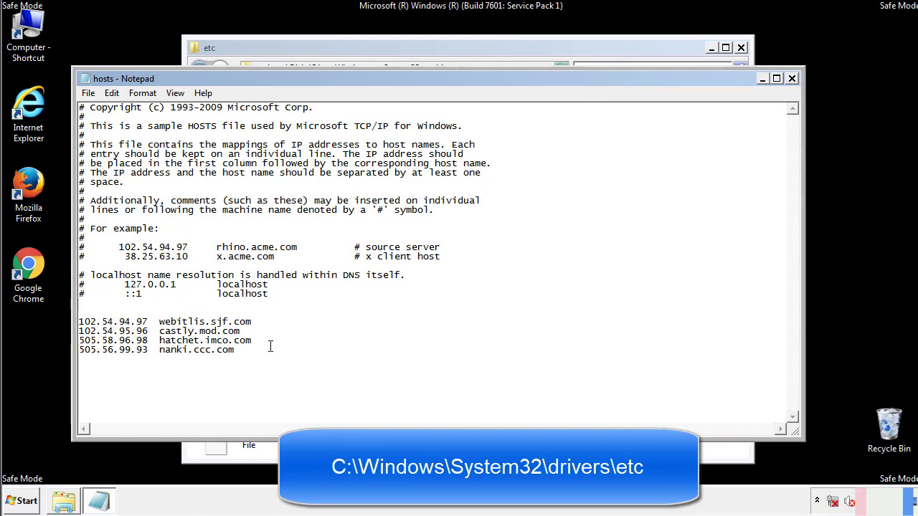
pyautogui.moveTo(256, 351); pyautogui.dragTo(80, 319)
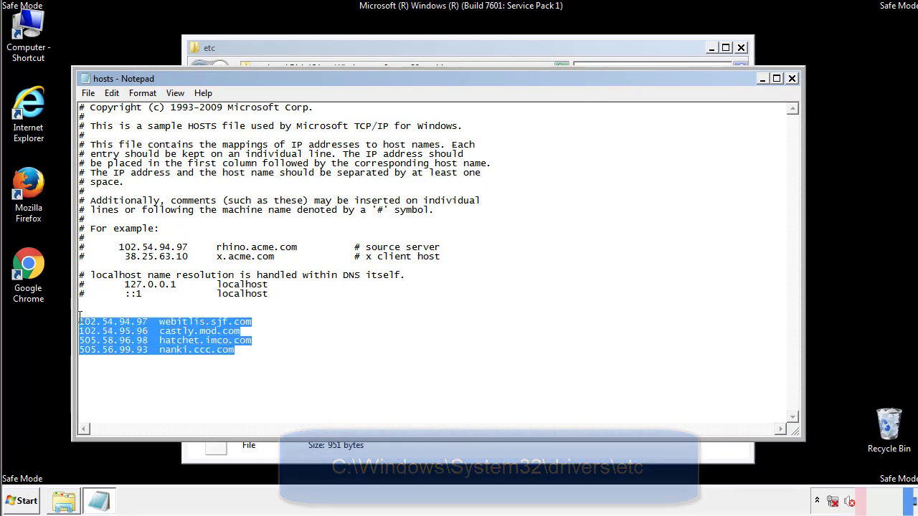
pyautogui.press('Delete')
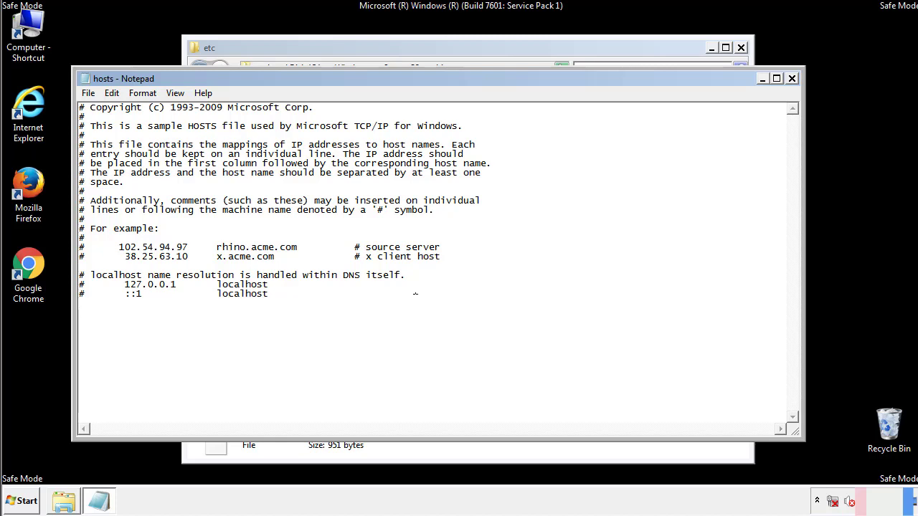
# Save the edited hosts file and close Notepad and the etc folder
pyautogui.click(791, 79)
pyautogui.click(405, 262)
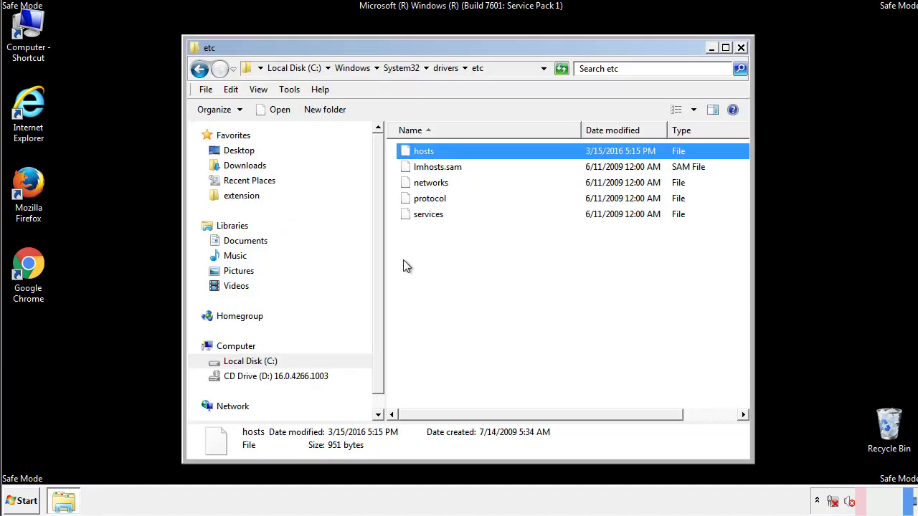
pyautogui.click(403, 265)
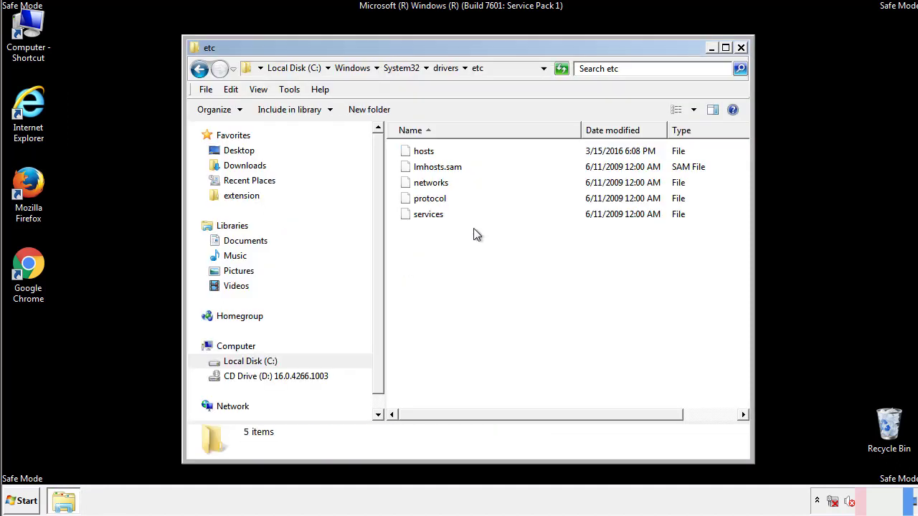
pyautogui.click(740, 48)
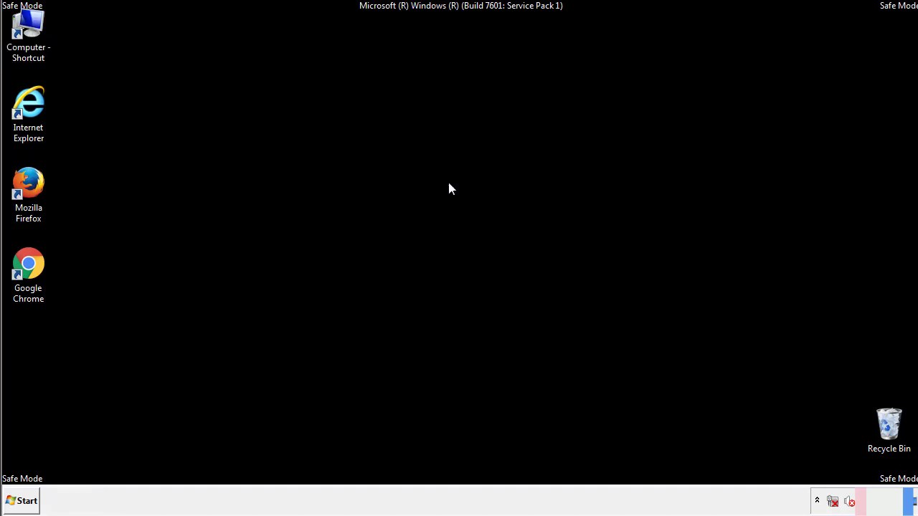
# Open the Startup folder from All Programs in an Explorer window
pyautogui.click(21, 500)
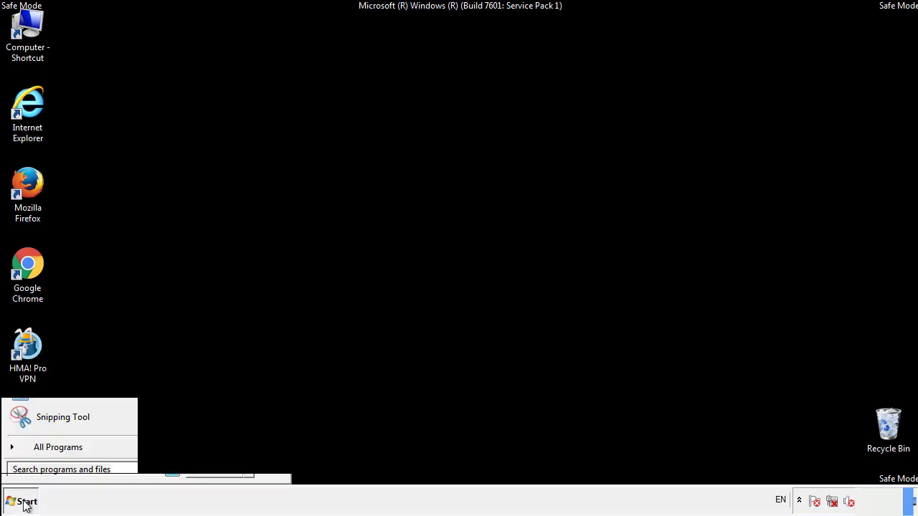
pyautogui.click(41, 452)
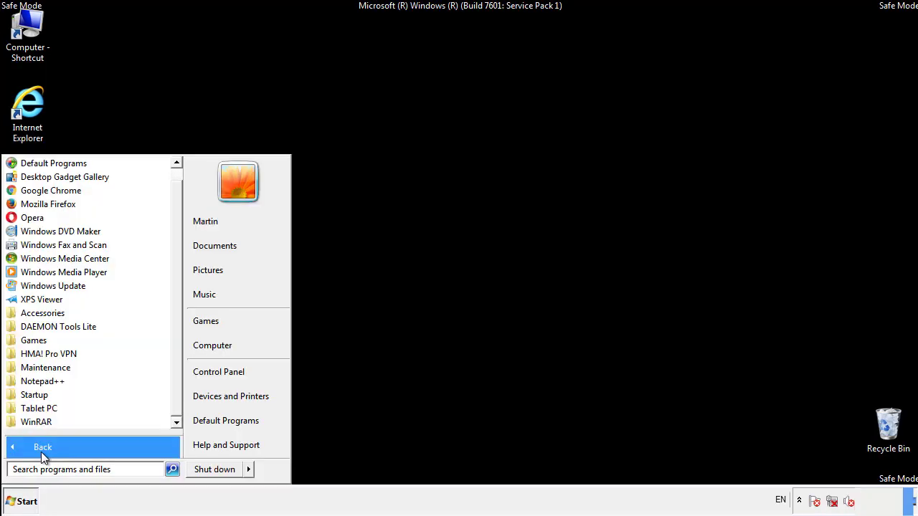
pyautogui.rightClick(39, 395)
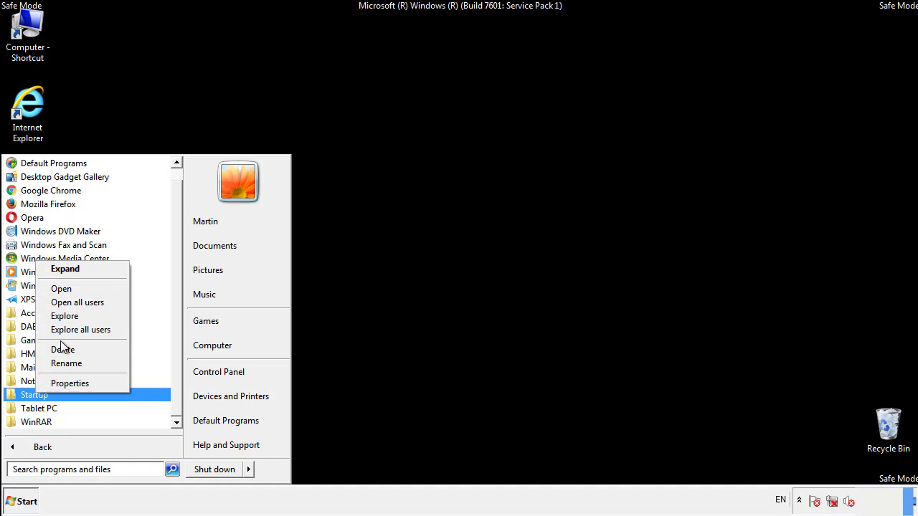
pyautogui.click(70, 288)
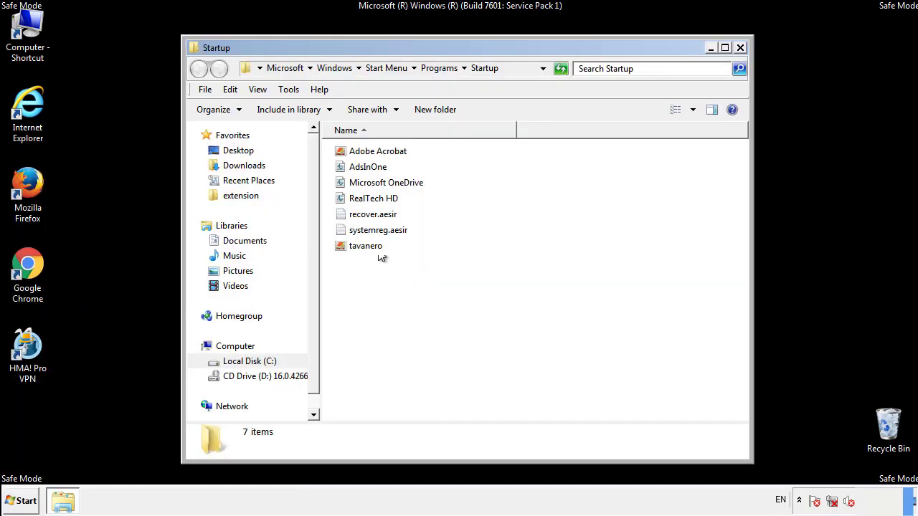
# Delete AdsInOne, recover.aesir, systemreg.aesir and tavanero from Startup, then close the window
pyautogui.click(375, 170)
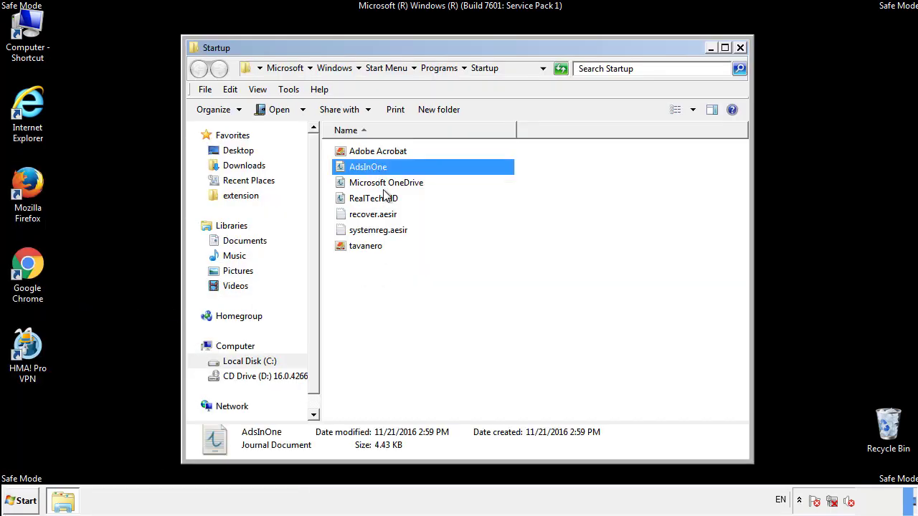
pyautogui.keyDown('ctrl'); pyautogui.click(384, 214); pyautogui.keyUp('ctrl')
pyautogui.keyDown('ctrl'); pyautogui.click(380, 230); pyautogui.keyUp('ctrl')
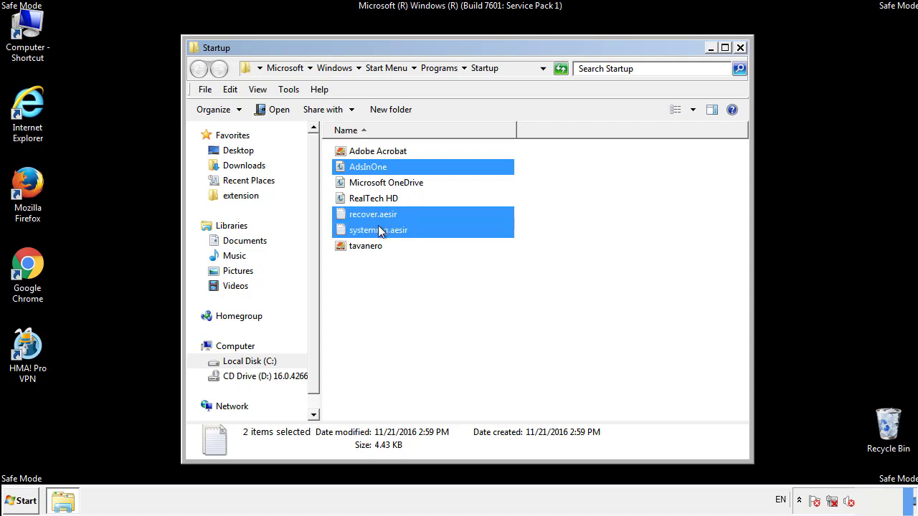
pyautogui.keyDown('ctrl'); pyautogui.click(366, 243); pyautogui.keyUp('ctrl')
pyautogui.rightClick(362, 246)
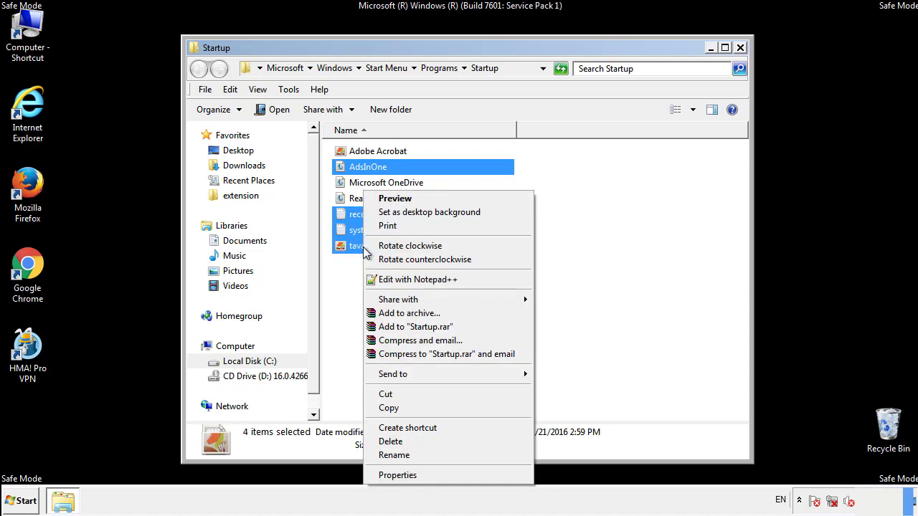
pyautogui.click(386, 441)
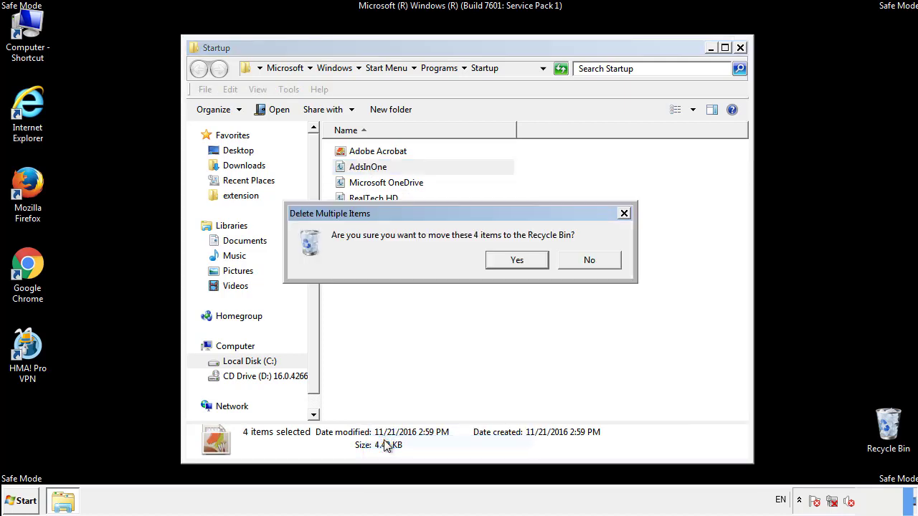
pyautogui.click(510, 261)
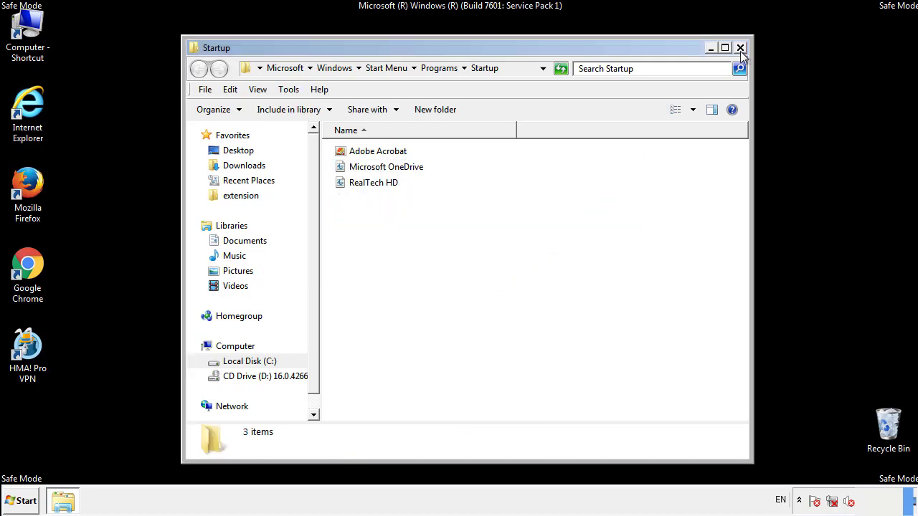
pyautogui.click(740, 49)
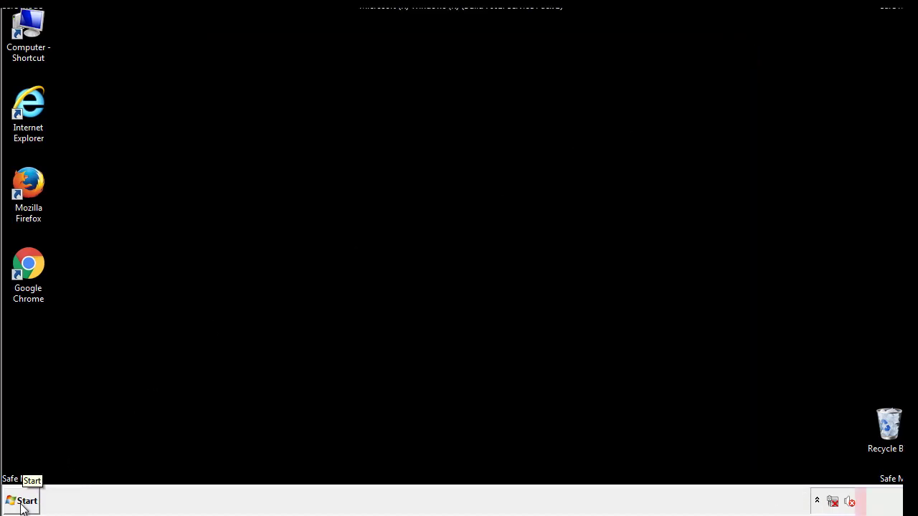
# Launch Registry Editor via regedit and expand HKEY_LOCAL_MACHINE\SOFTWARE
pyautogui.click(23, 507)
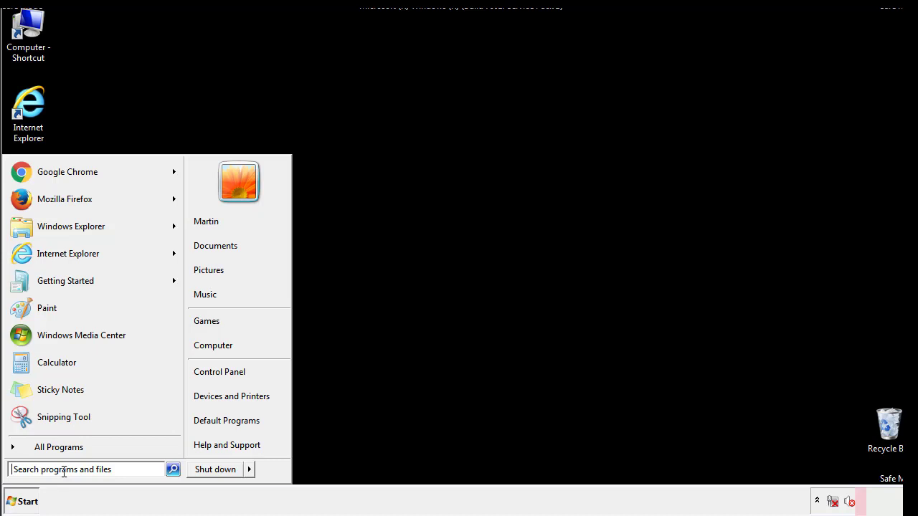
pyautogui.write('reged')
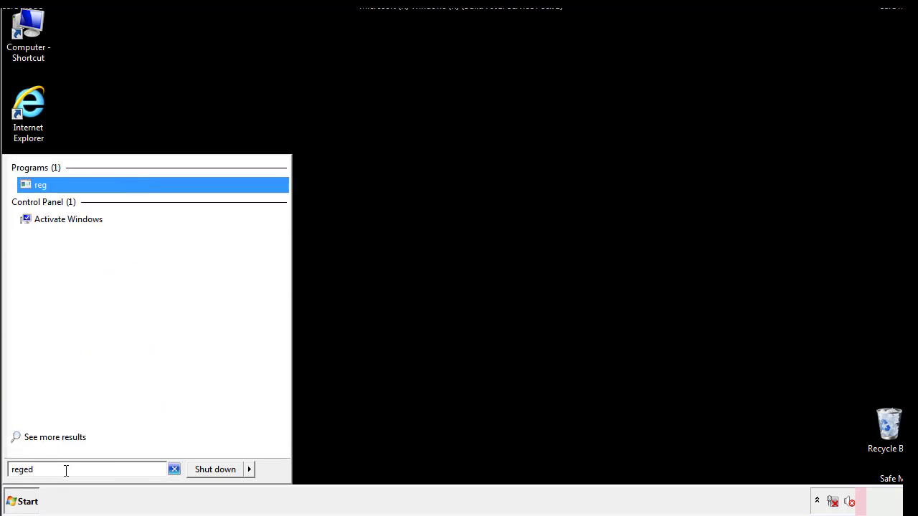
pyautogui.write('it')
pyautogui.press('Return')
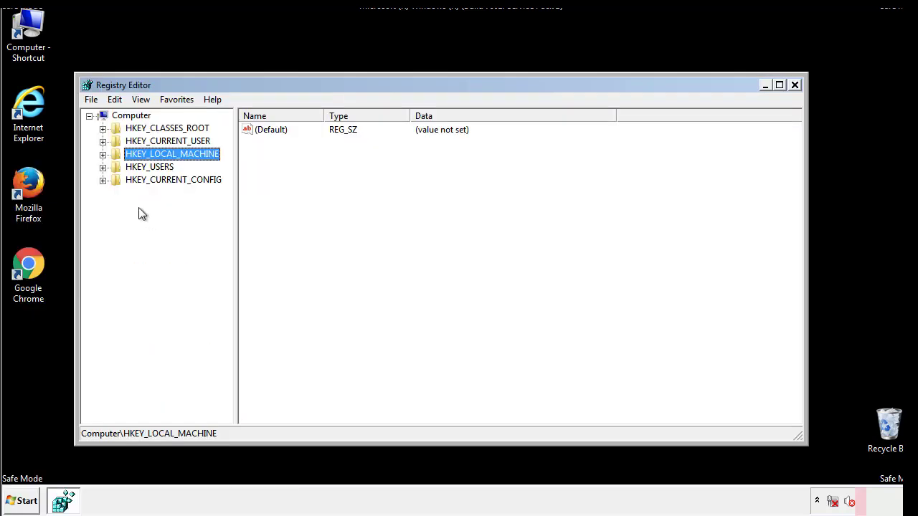
pyautogui.click(102, 154)
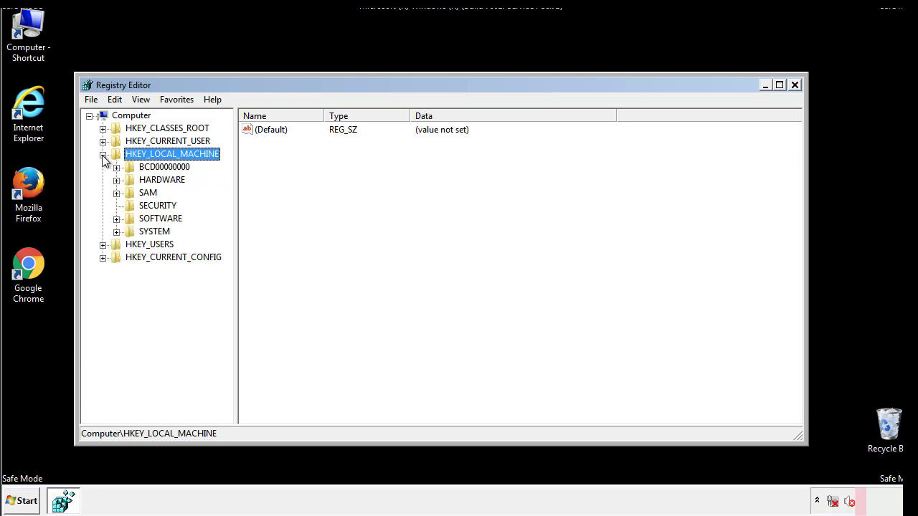
pyautogui.click(116, 219)
pyautogui.moveTo(225, 212); pyautogui.dragTo(227, 238)
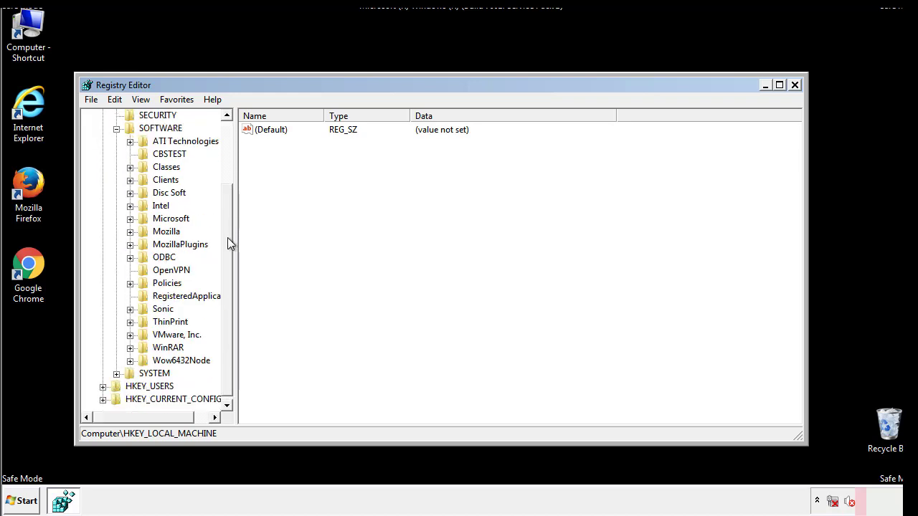
# Expand Microsoft\Windows\CurrentVersion to reveal the Run and RunOnce keys
pyautogui.click(130, 219)
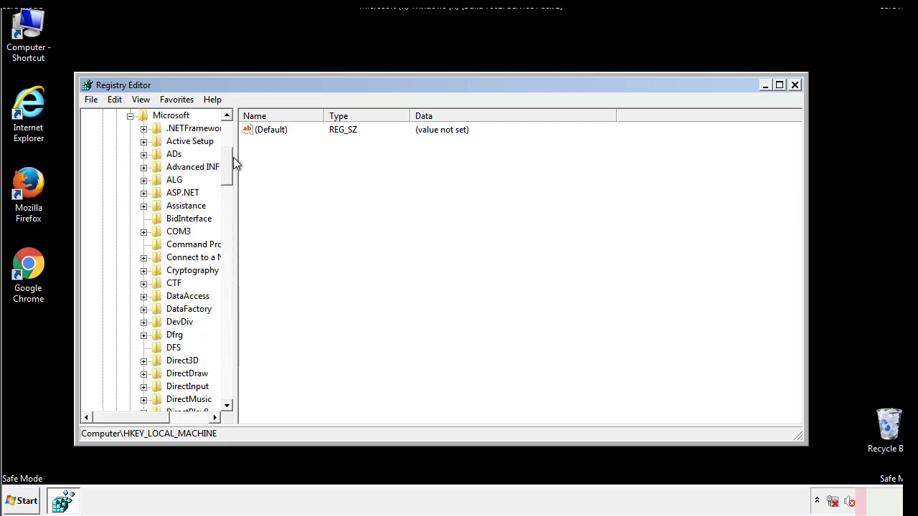
pyautogui.moveTo(226, 175); pyautogui.dragTo(225, 371)
pyautogui.click(144, 219)
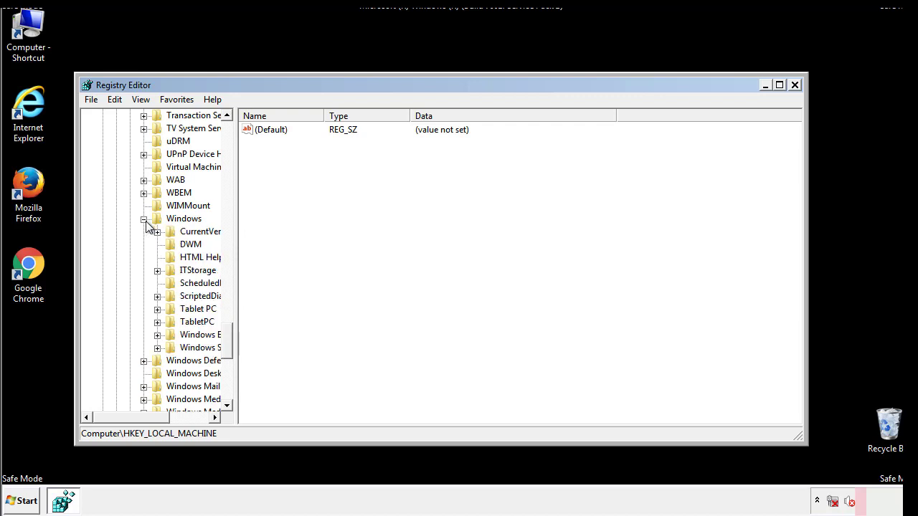
pyautogui.moveTo(125, 418); pyautogui.dragTo(146, 421)
pyautogui.click(118, 232)
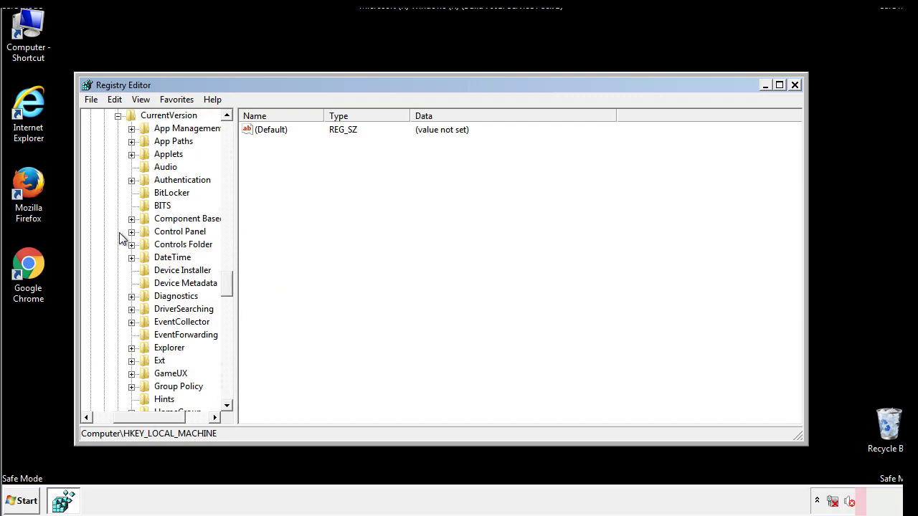
pyautogui.moveTo(233, 283); pyautogui.dragTo(226, 331)
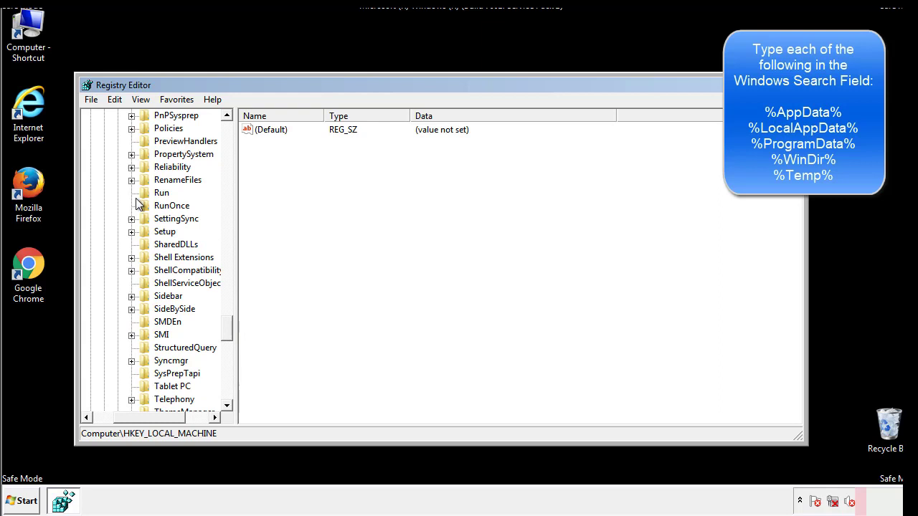
# Delete the tappi.loc value from the HKLM Run key, leaving only the VMware entry
pyautogui.click(149, 193)
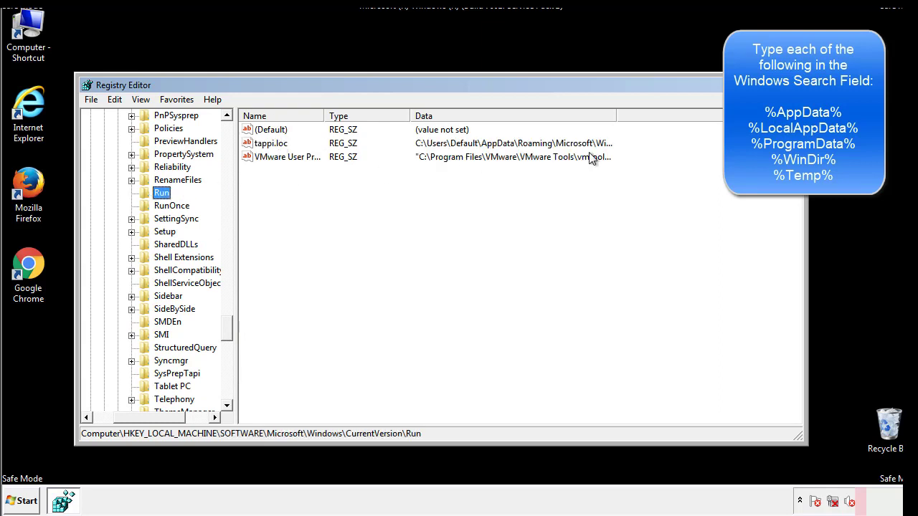
pyautogui.click(272, 148)
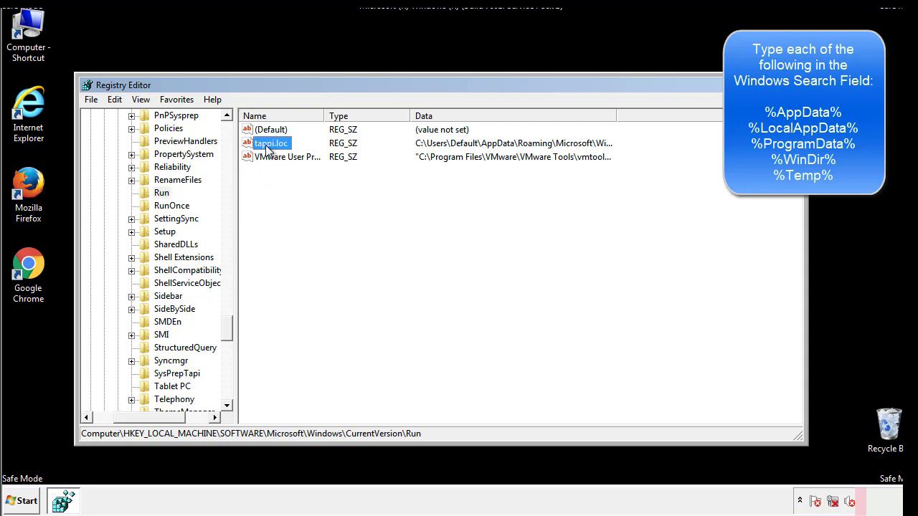
pyautogui.rightClick(265, 146)
pyautogui.click(286, 186)
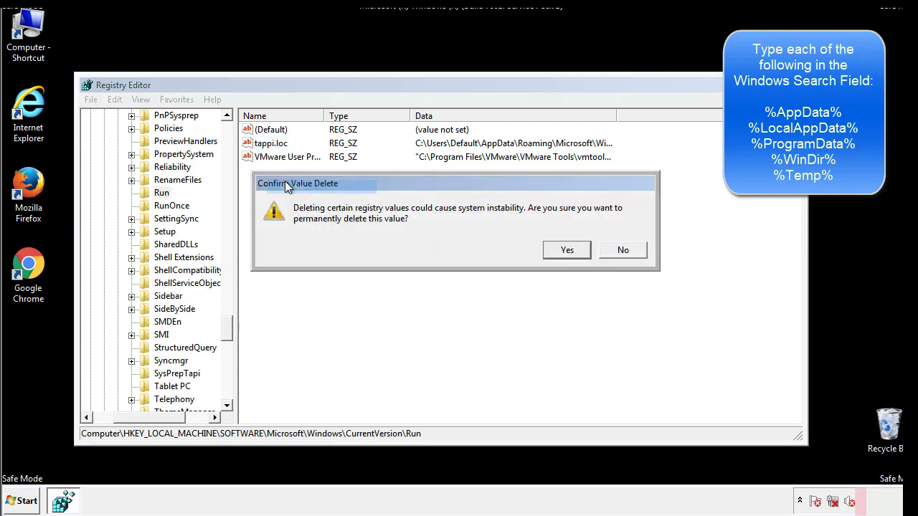
pyautogui.click(558, 251)
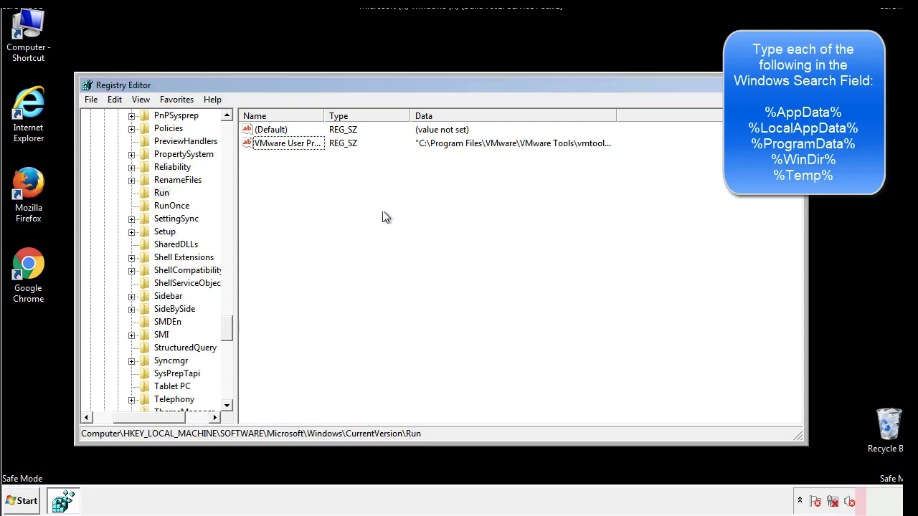
pyautogui.moveTo(228, 325); pyautogui.dragTo(227, 387)
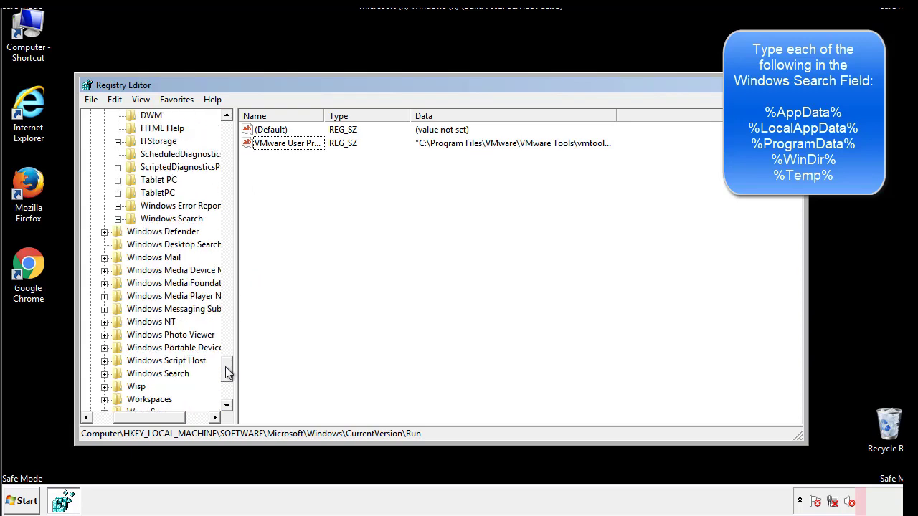
pyautogui.moveTo(155, 420); pyautogui.dragTo(113, 424)
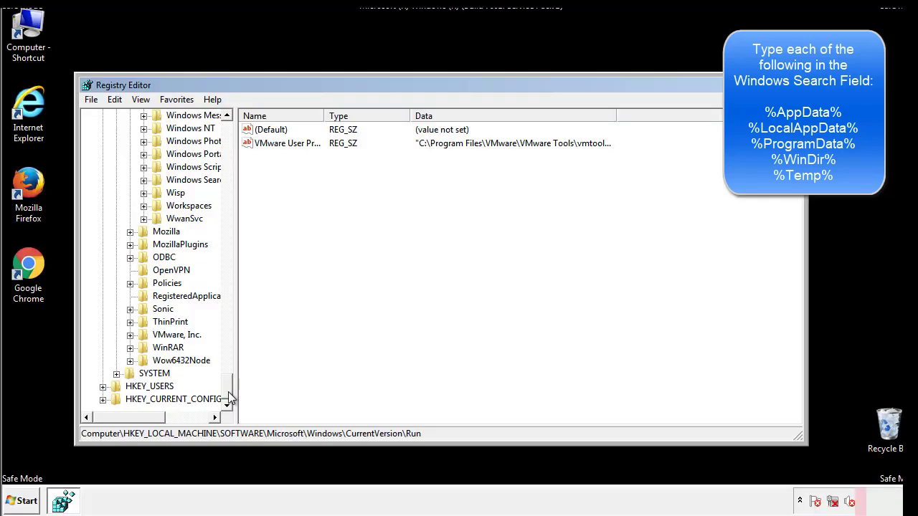
pyautogui.moveTo(228, 391); pyautogui.dragTo(234, 136)
# Collapse HKEY_LOCAL_MACHINE and expand HKEY_CURRENT_USER\Software\Microsoft
pyautogui.click(102, 154)
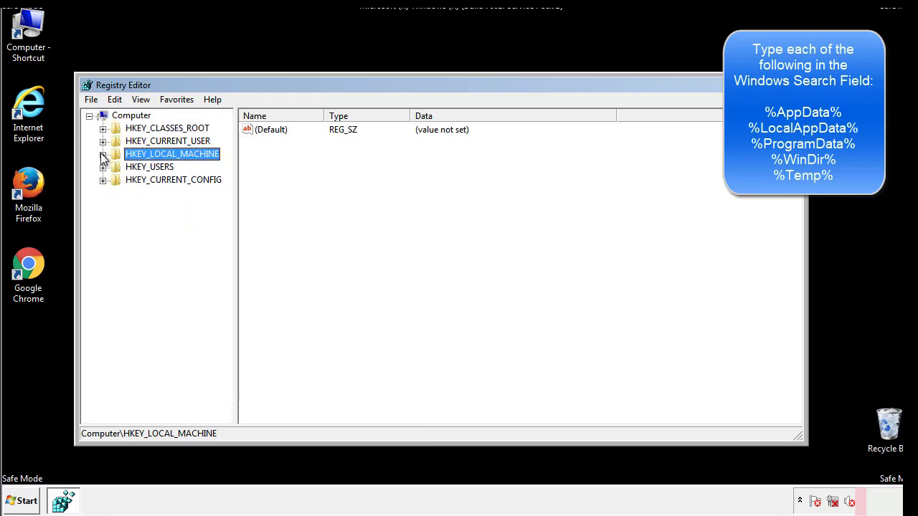
pyautogui.click(102, 141)
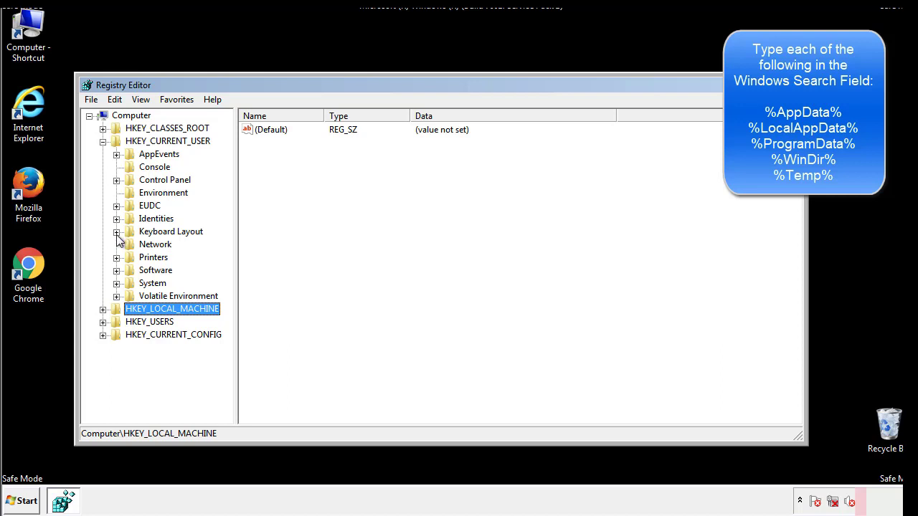
pyautogui.click(116, 270)
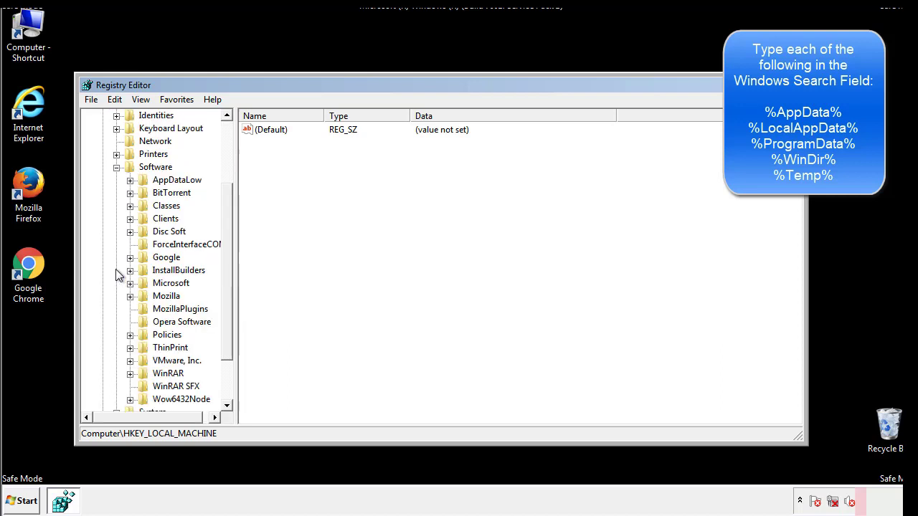
pyautogui.moveTo(225, 260); pyautogui.dragTo(225, 273)
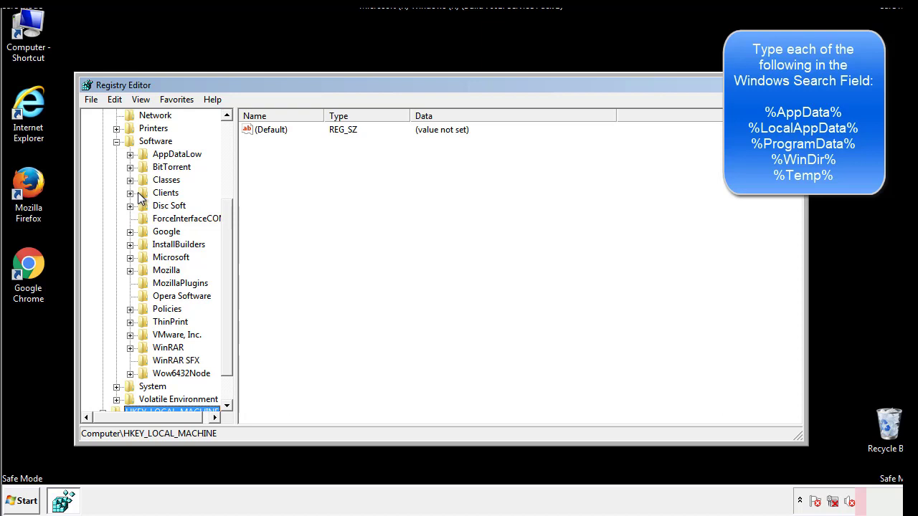
pyautogui.click(130, 258)
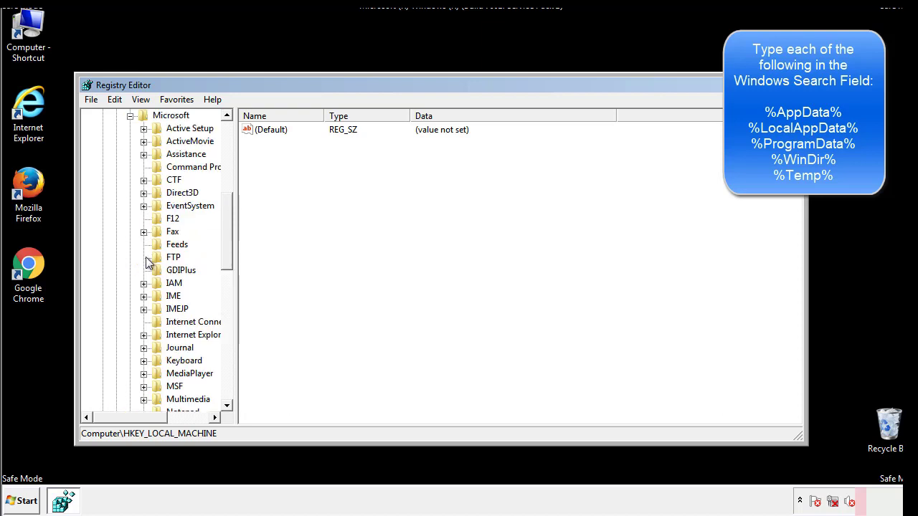
pyautogui.moveTo(225, 209); pyautogui.dragTo(227, 305)
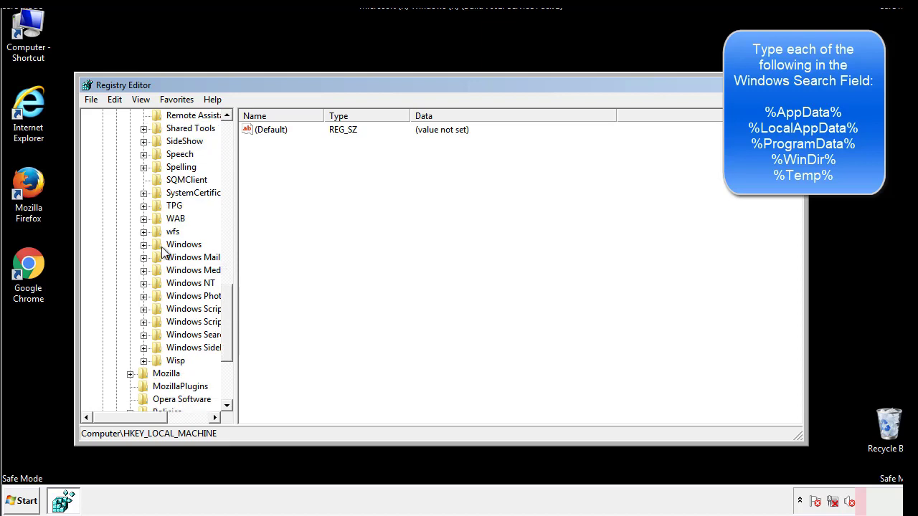
# Review the current user's Windows\CurrentVersion\Run values (only DAEMON Tools), then collapse Windows
pyautogui.click(144, 245)
pyautogui.click(158, 258)
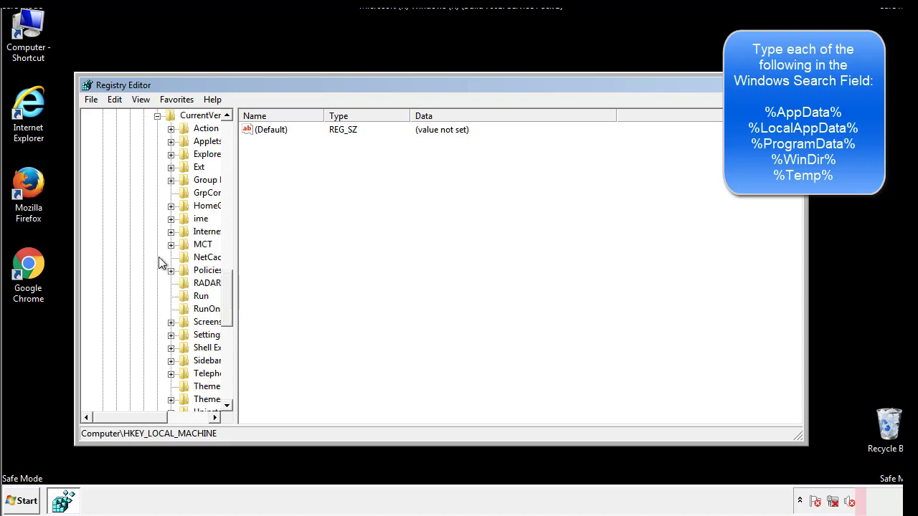
pyautogui.moveTo(140, 421); pyautogui.dragTo(161, 417)
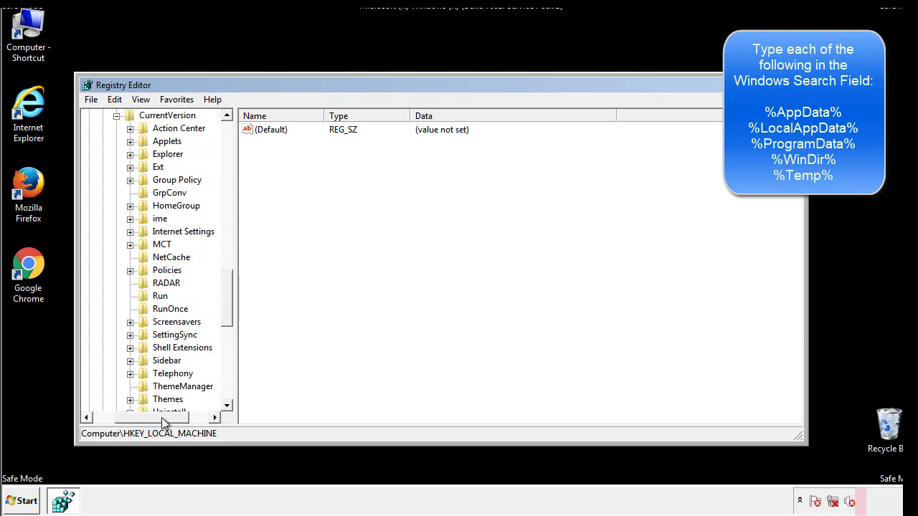
pyautogui.click(155, 291)
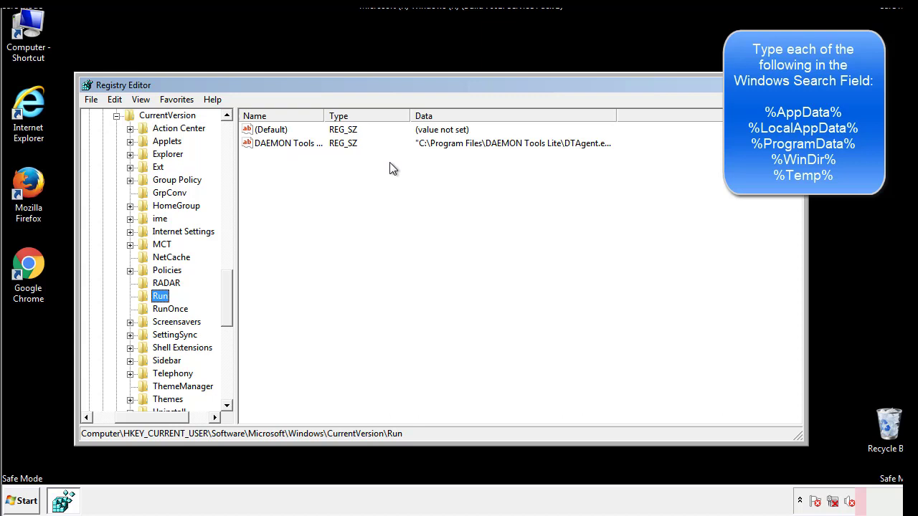
pyautogui.press('Tab')
pyautogui.moveTo(152, 415); pyautogui.dragTo(130, 416)
pyautogui.moveTo(232, 311); pyautogui.dragTo(227, 299)
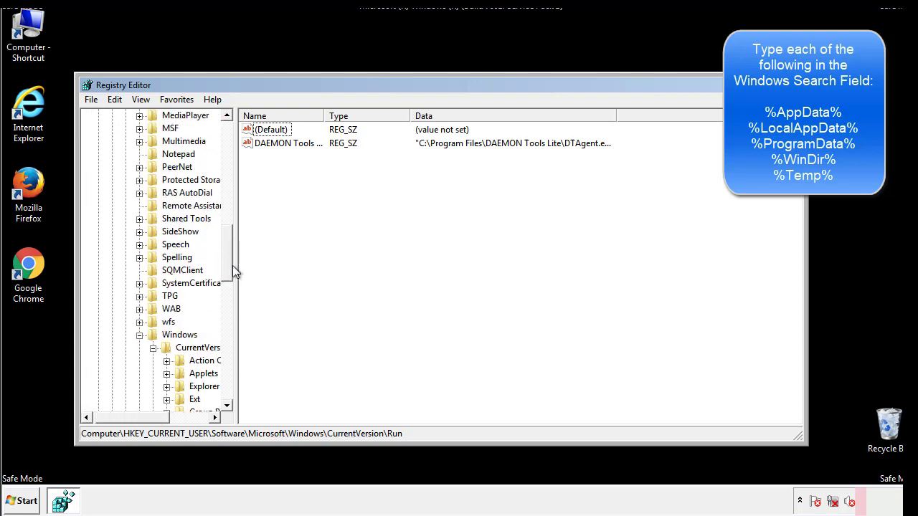
pyautogui.click(140, 335)
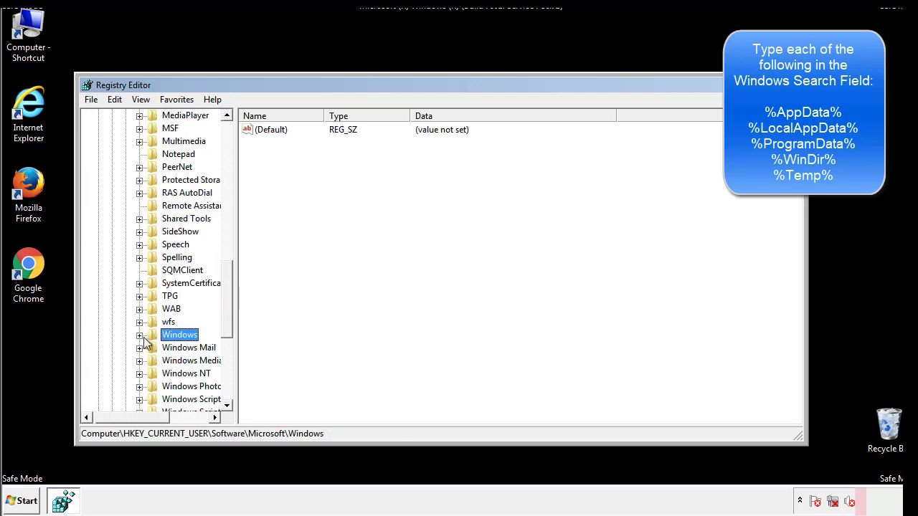
pyautogui.moveTo(230, 319); pyautogui.dragTo(231, 177)
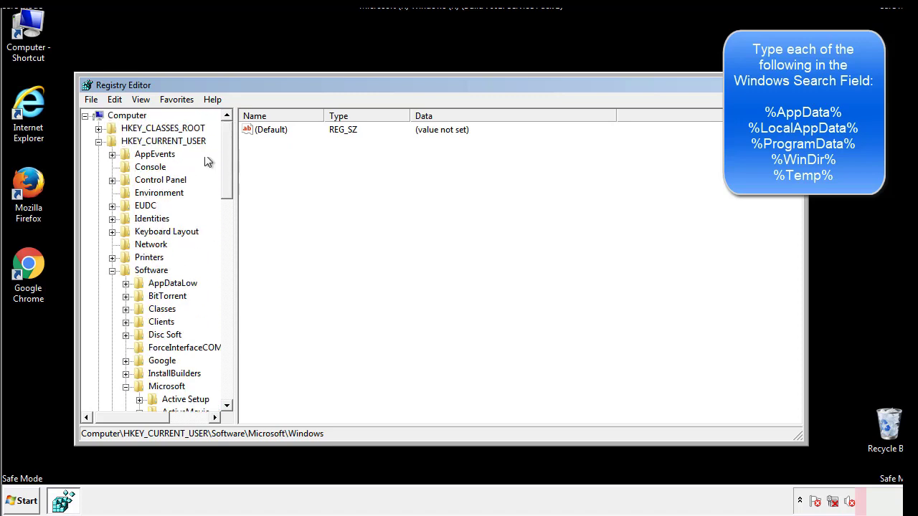
# Use Edit > Find to search the registry for %temp%
pyautogui.click(115, 100)
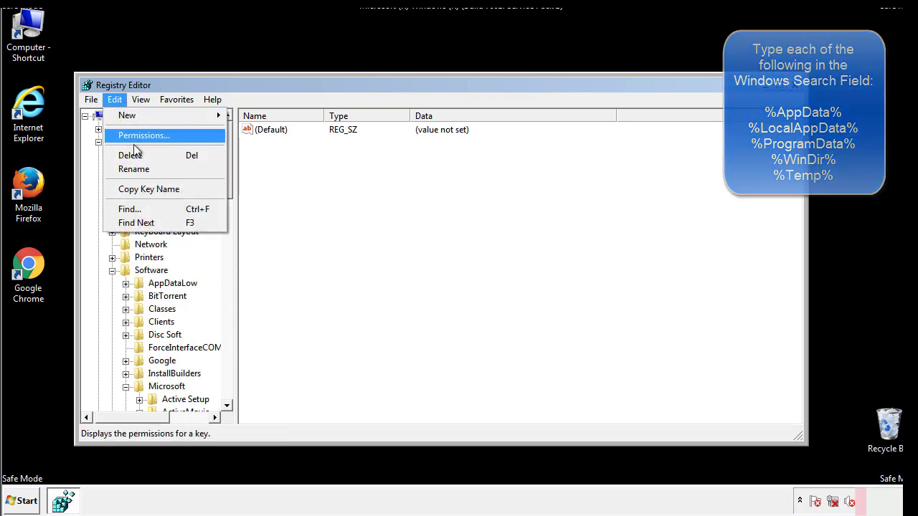
pyautogui.click(129, 208)
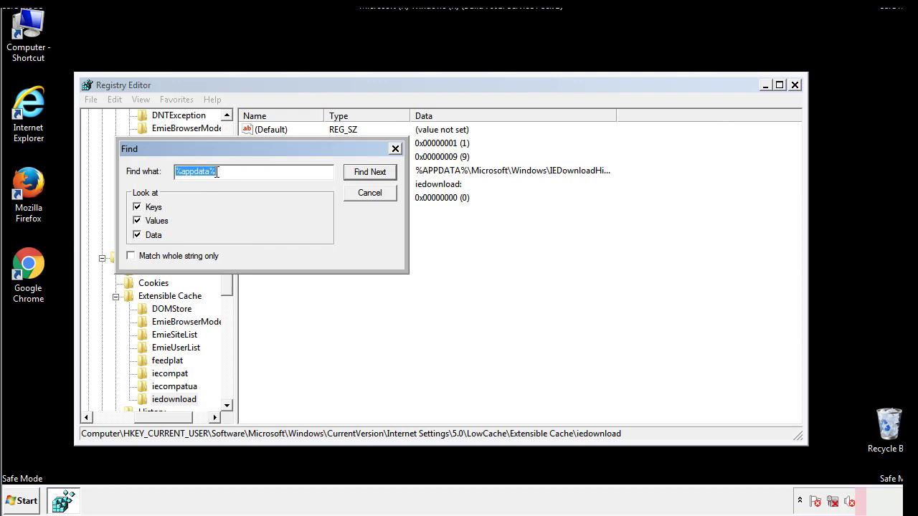
pyautogui.write('%t')
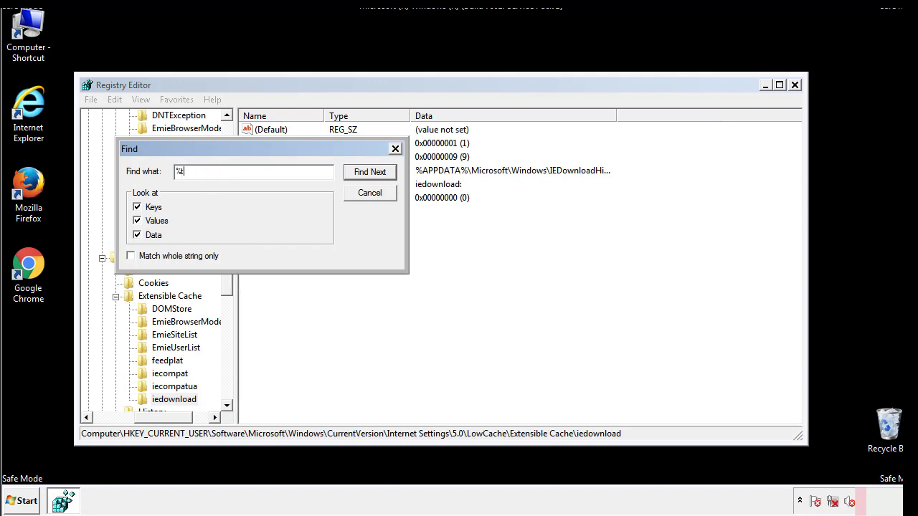
pyautogui.write('emp%')
pyautogui.press('Return')
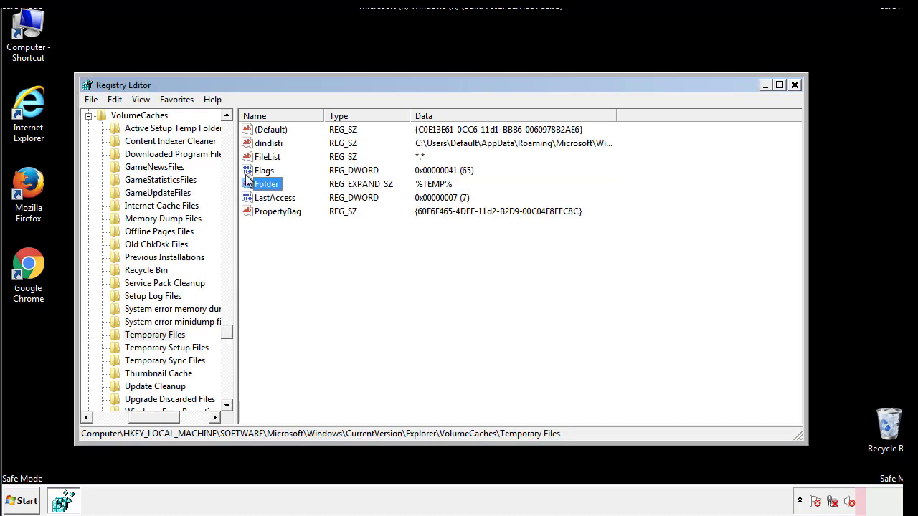
# Delete all values, including dindisti, from the VolumeCaches\Temporary Files key
pyautogui.click(376, 251)
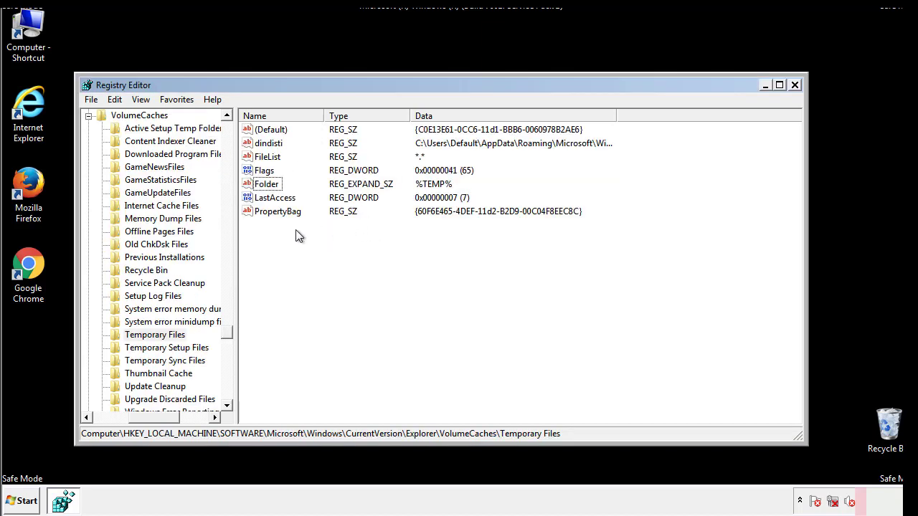
pyautogui.moveTo(294, 228)
pyautogui.mouseDown()
pyautogui.moveTo(271, 211)
pyautogui.moveTo(259, 129)
pyautogui.mouseUp()
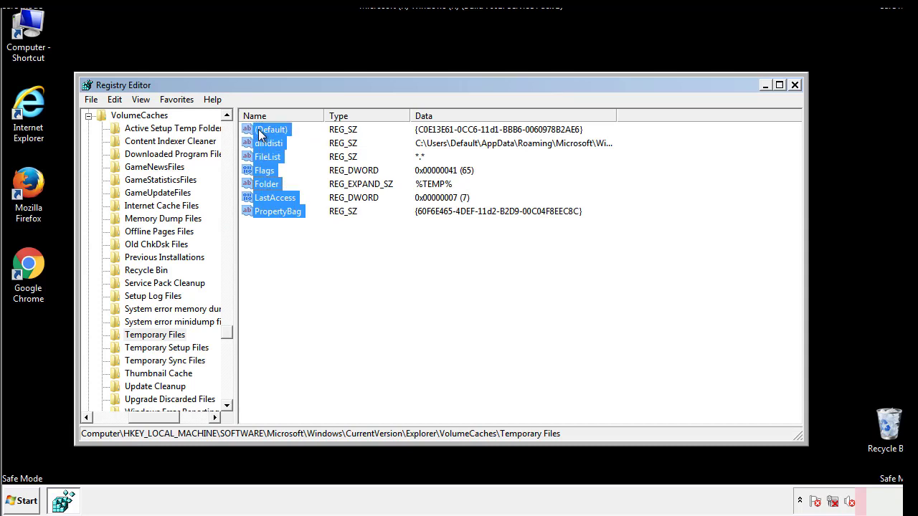
pyautogui.rightClick(259, 129)
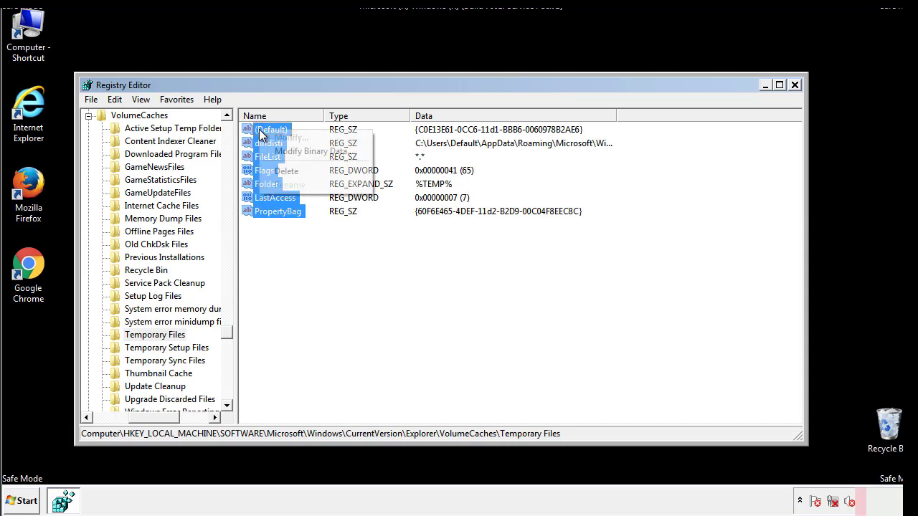
pyautogui.click(281, 171)
pyautogui.click(573, 250)
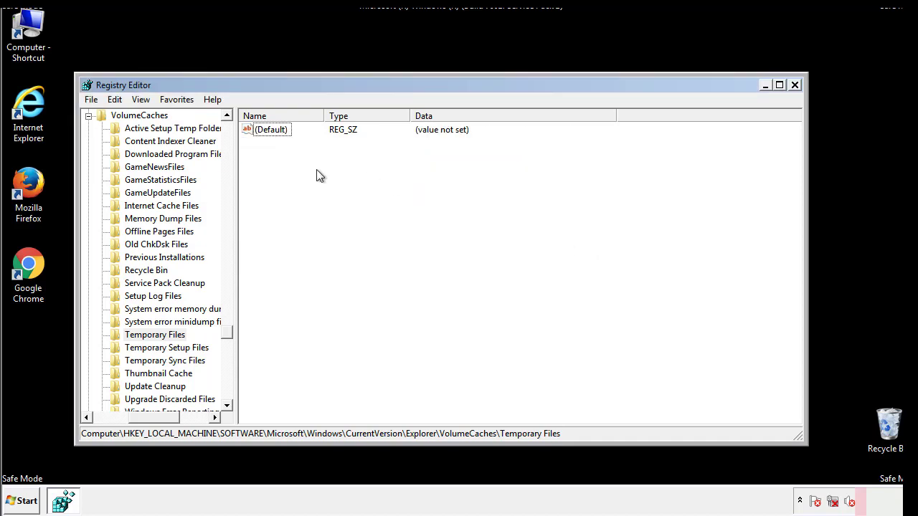
# Close Registry Editor and launch System Configuration by searching 'msconfig' from Start
pyautogui.click(796, 86)
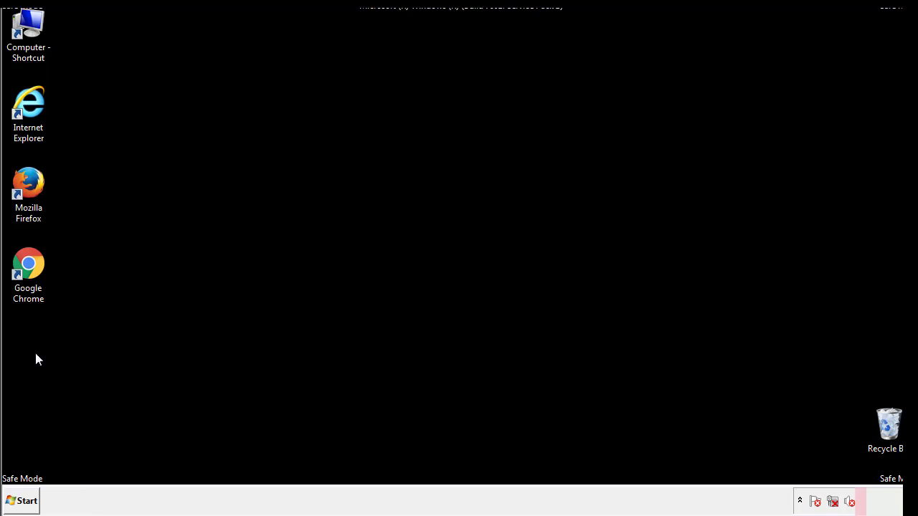
pyautogui.click(18, 502)
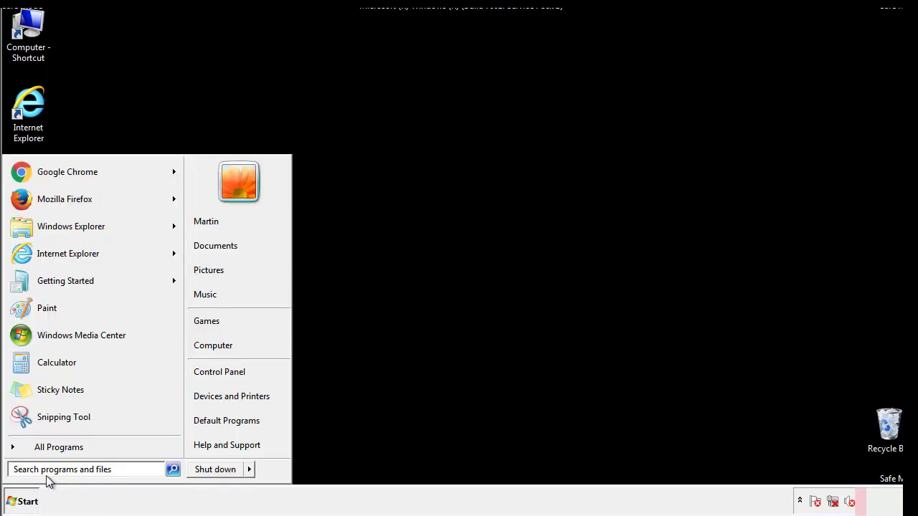
pyautogui.write('mscon')
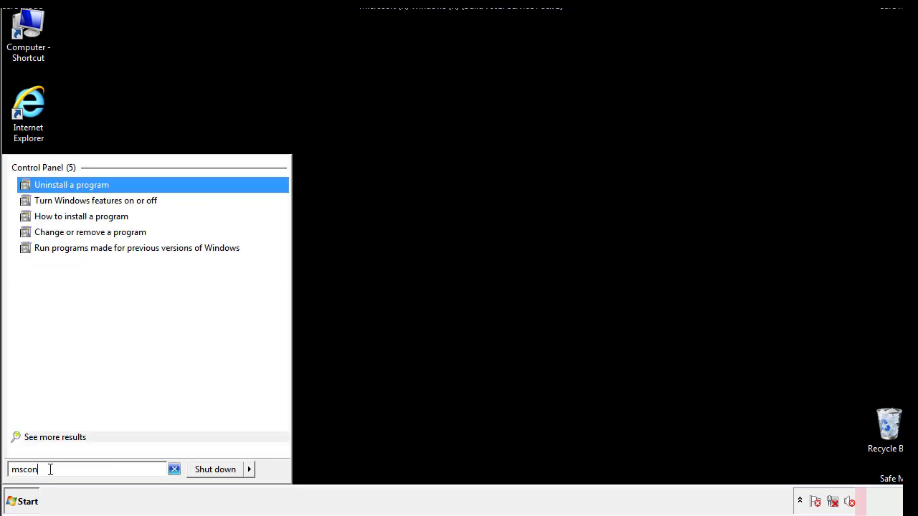
pyautogui.write('fig')
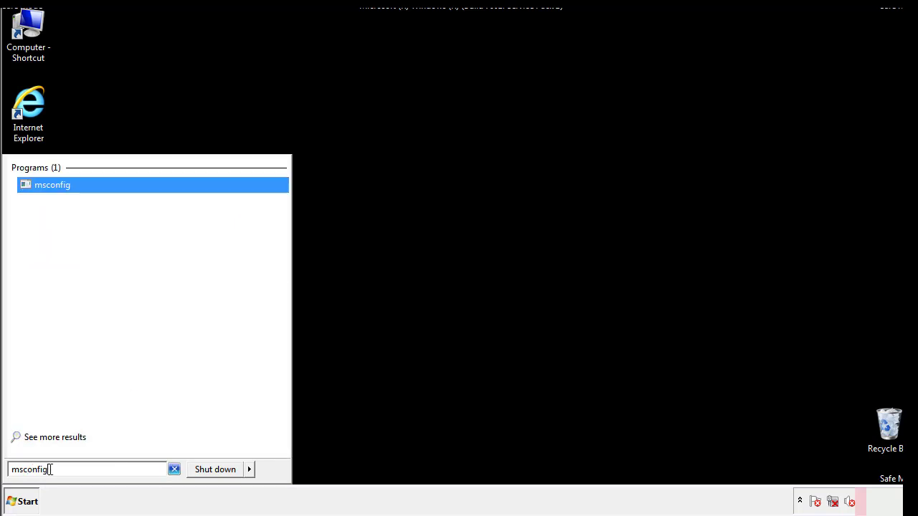
pyautogui.press('Return')
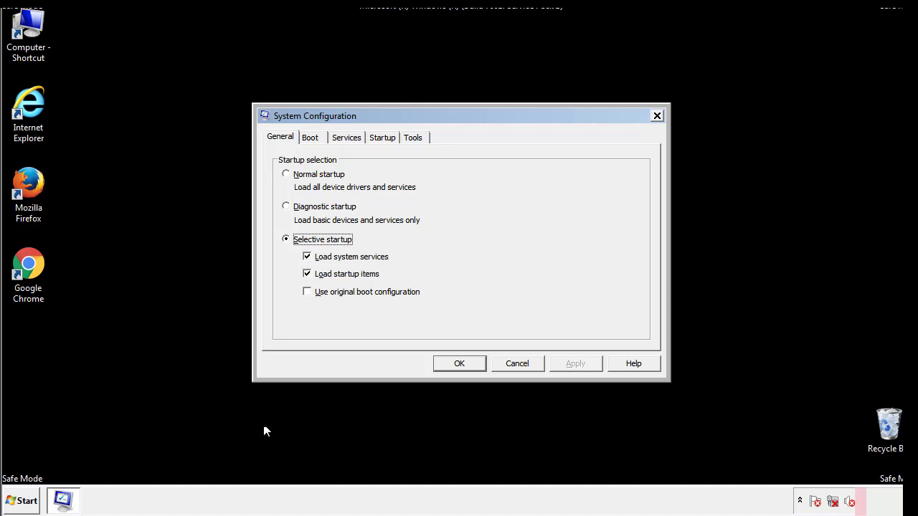
# Clear the Safe boot option on the Boot tab, apply it, and restart Windows
pyautogui.click(310, 138)
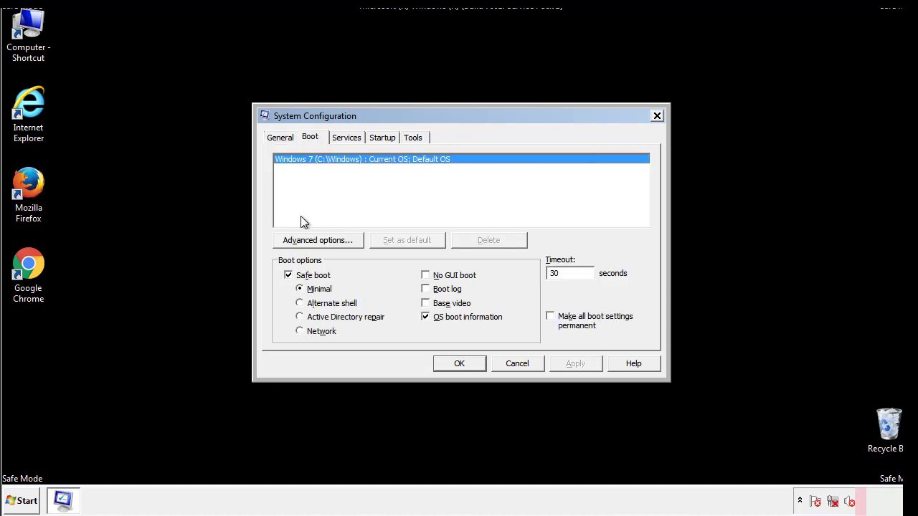
pyautogui.click(288, 275)
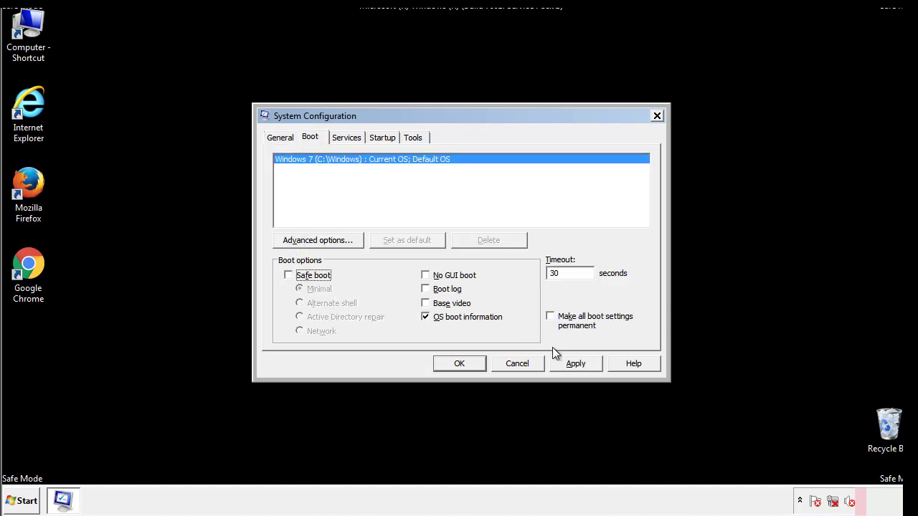
pyautogui.click(577, 362)
pyautogui.click(457, 362)
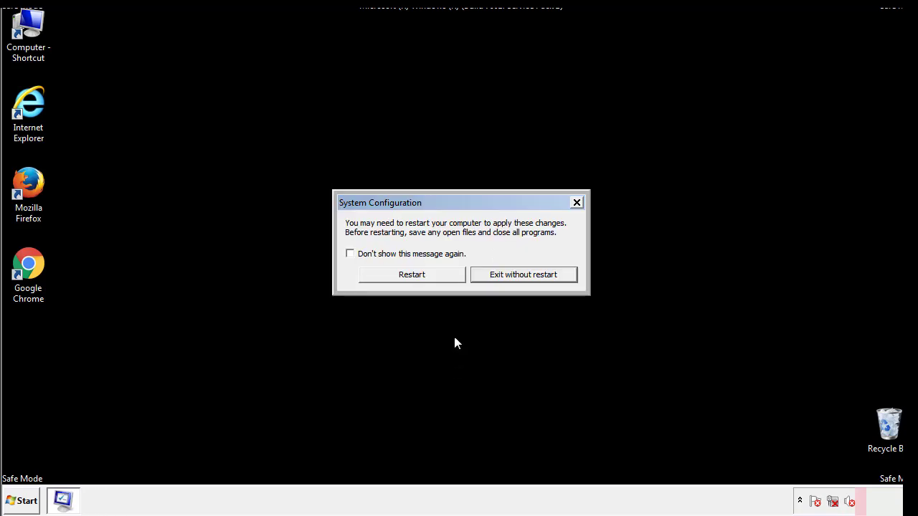
pyautogui.click(425, 278)
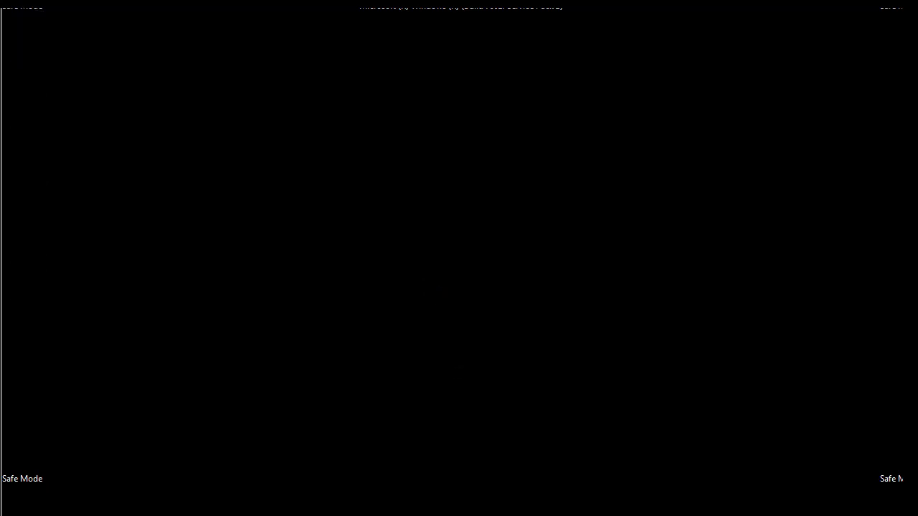